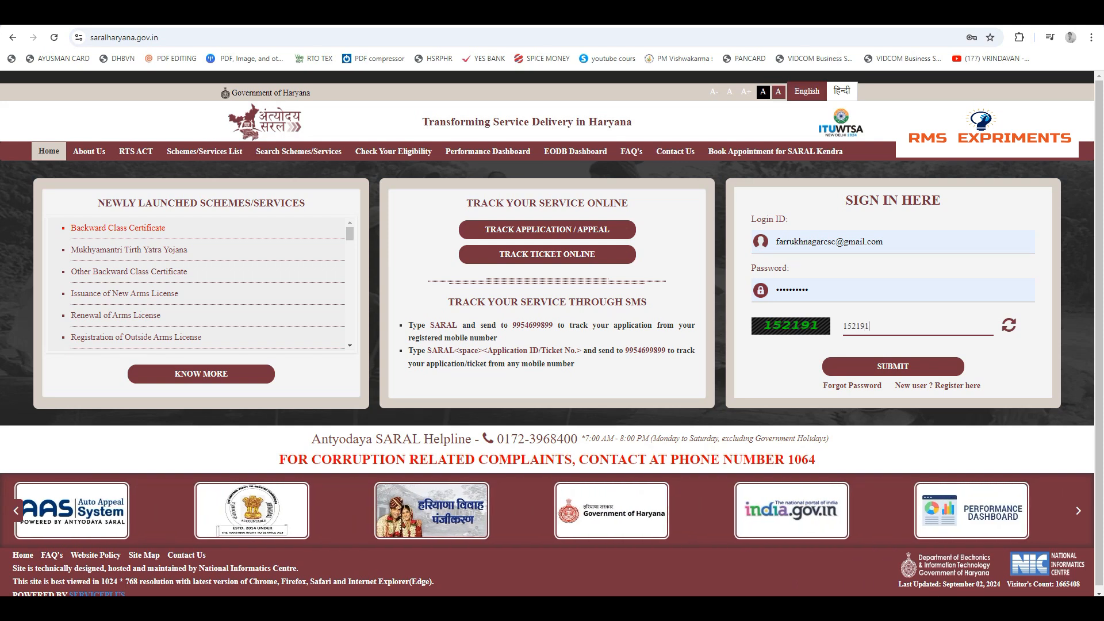
Sign in to the portal with the captcha code and open the list of all available services
{"action": "key", "text": "Return"}
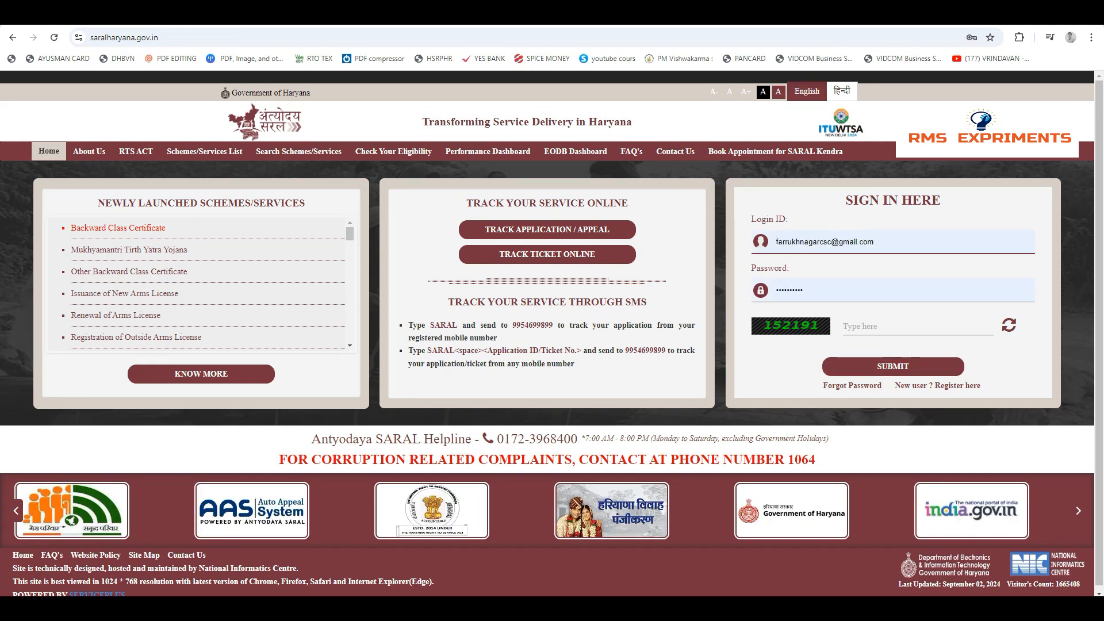
{"action": "left_click", "coordinate": [918, 326]}
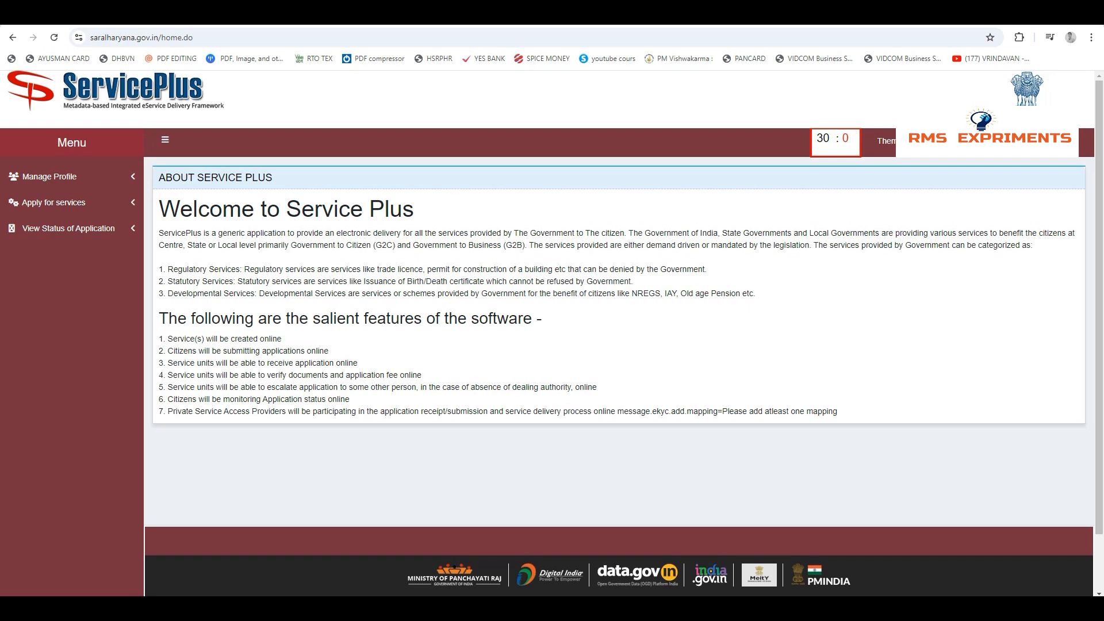
{"action": "left_click", "coordinate": [53, 202]}
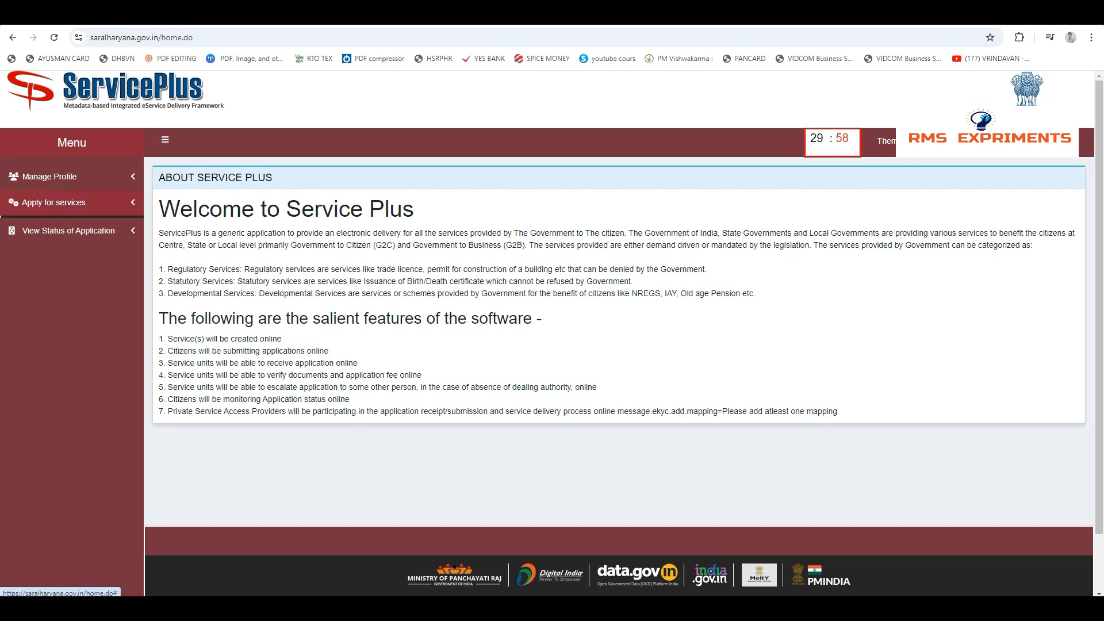
{"action": "left_click", "coordinate": [71, 225]}
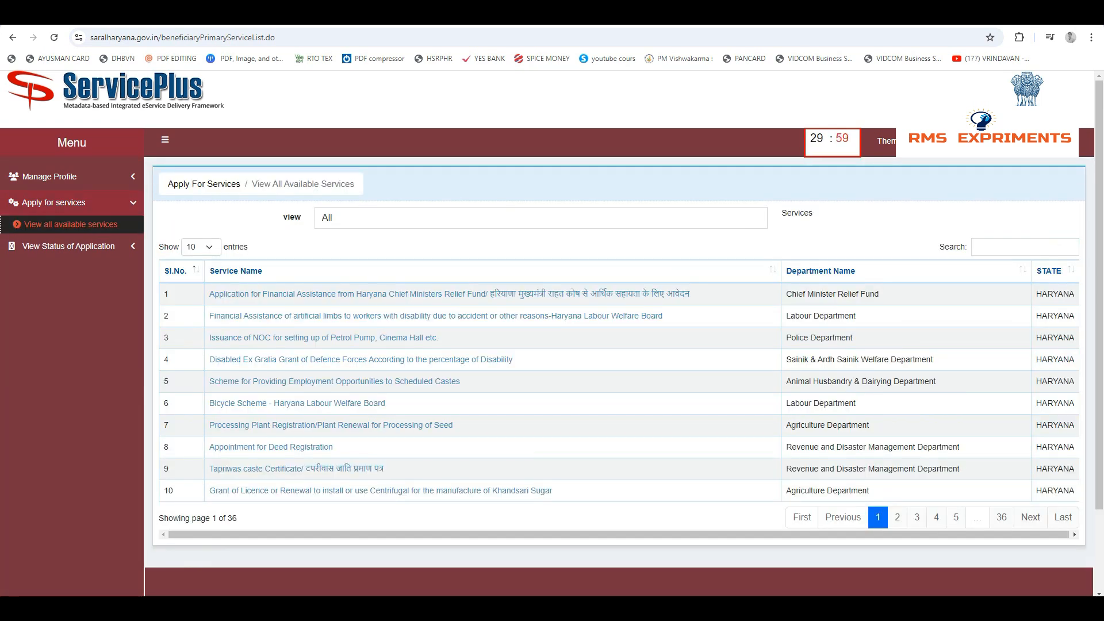
Search the services for AMBEDKAR and open the Dr. Ambedkar Sanshodhit Medhavi Chhattar Sansodhit Yojna application form
{"action": "left_click", "coordinate": [1025, 247]}
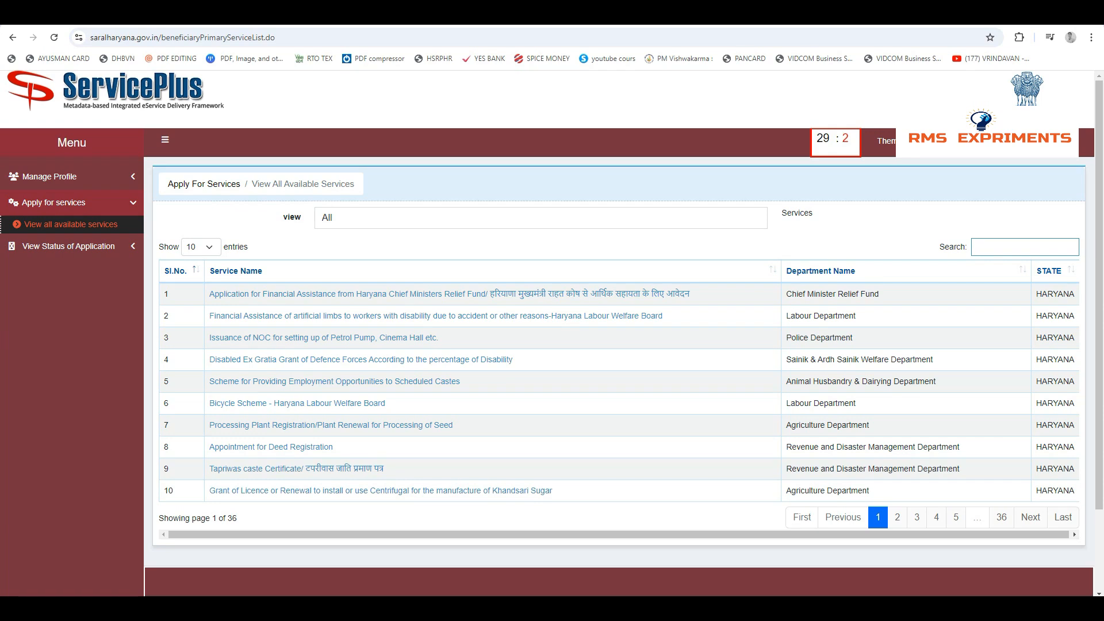
{"action": "type", "text": "ambedkar"}
{"action": "type", "text": "AMBEDKAR"}
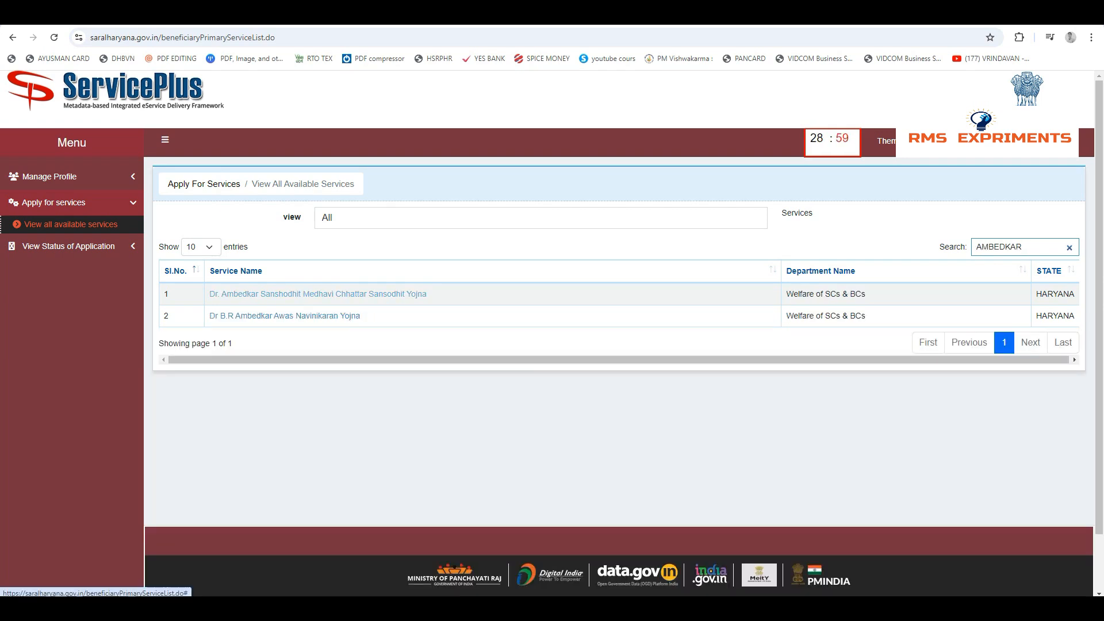
{"action": "left_click_drag", "start_coordinate": [976, 247], "coordinate": [1010, 248]}
{"action": "left_click", "coordinate": [317, 294]}
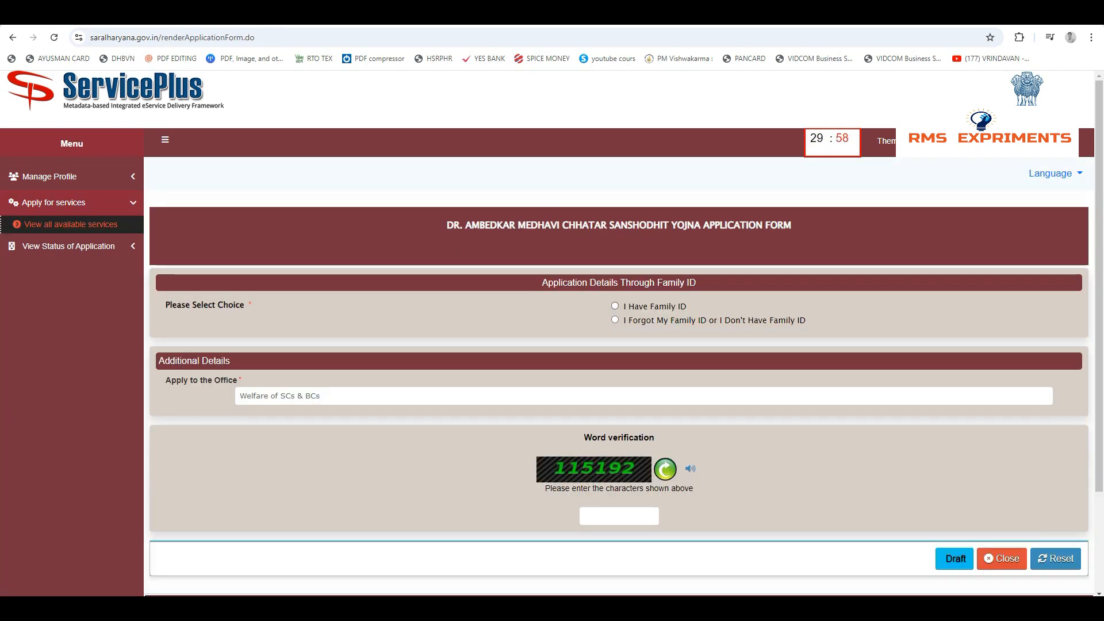
Choose "I Have Family ID", enter the family ID and fetch the family data
{"action": "left_click", "coordinate": [615, 306]}
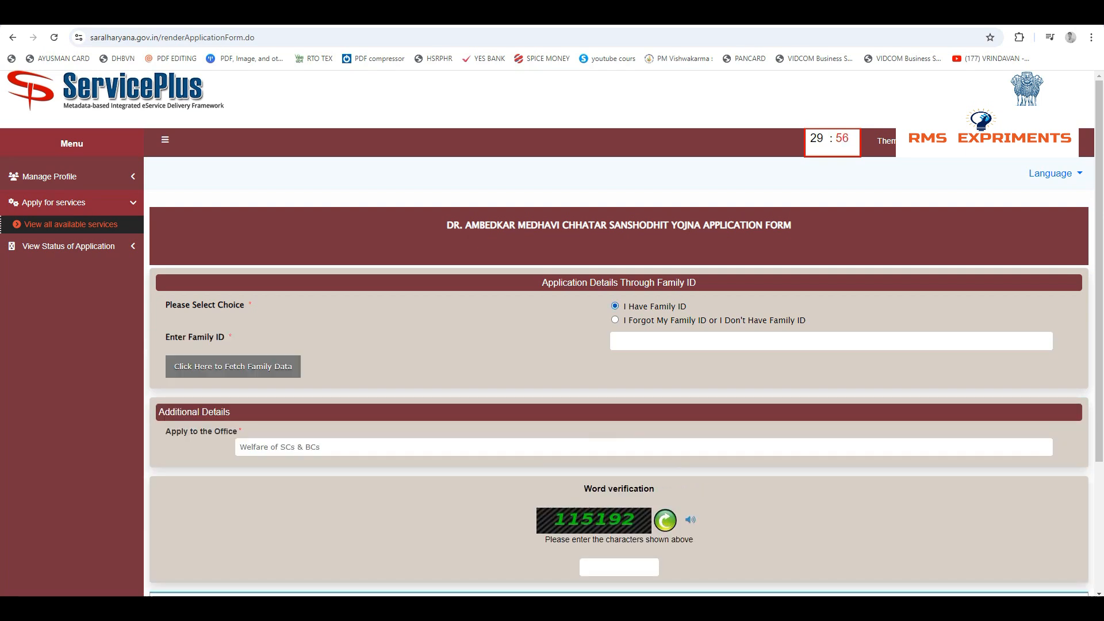
{"action": "left_click_drag", "start_coordinate": [643, 307], "coordinate": [676, 306]}
{"action": "left_click", "coordinate": [679, 341]}
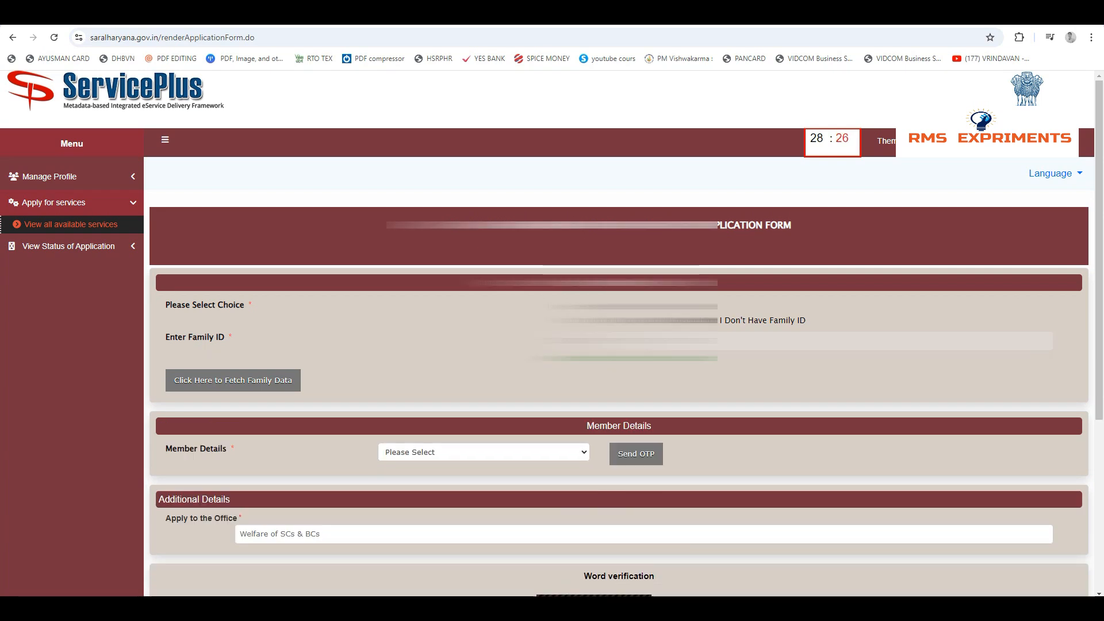
Select the third listed family member as the applicant and send the OTP
{"action": "left_click", "coordinate": [484, 453]}
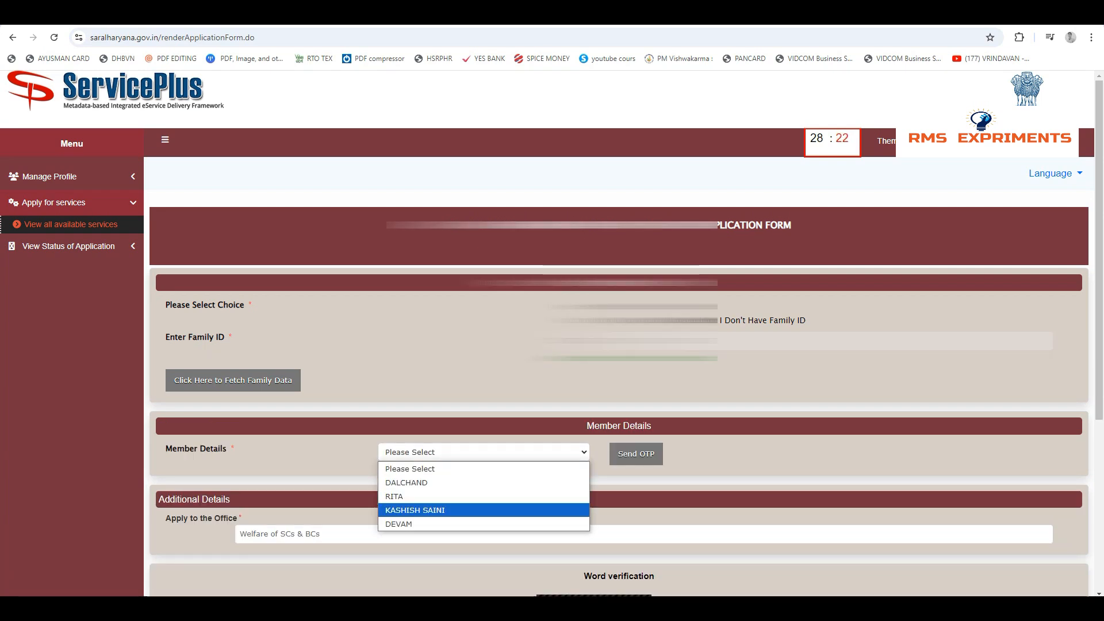
{"action": "key", "text": "Return"}
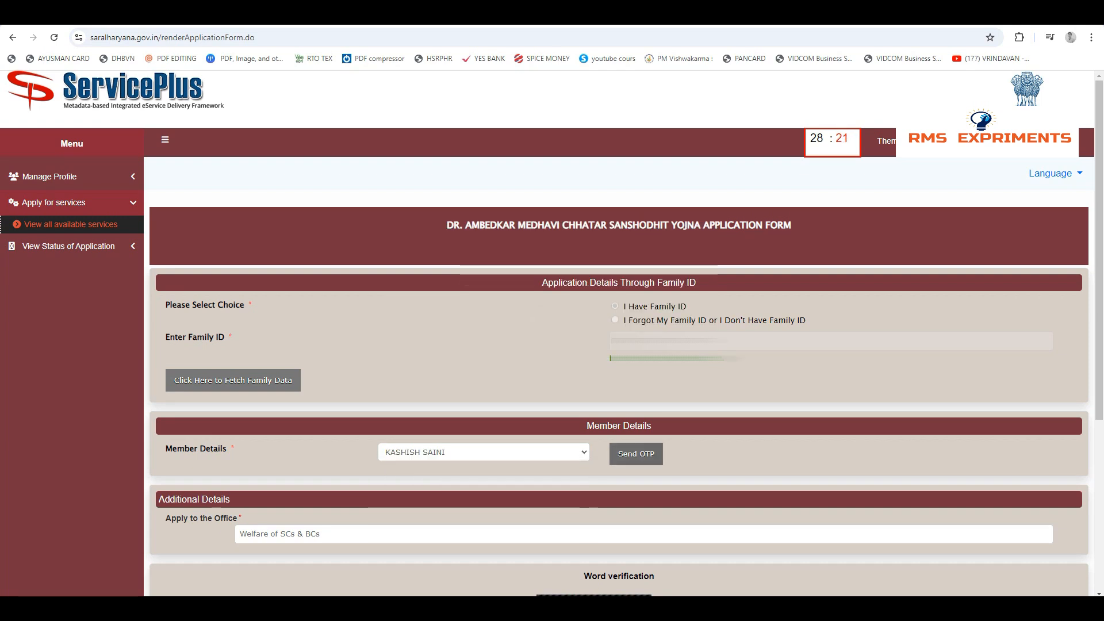
{"action": "left_click", "coordinate": [636, 454]}
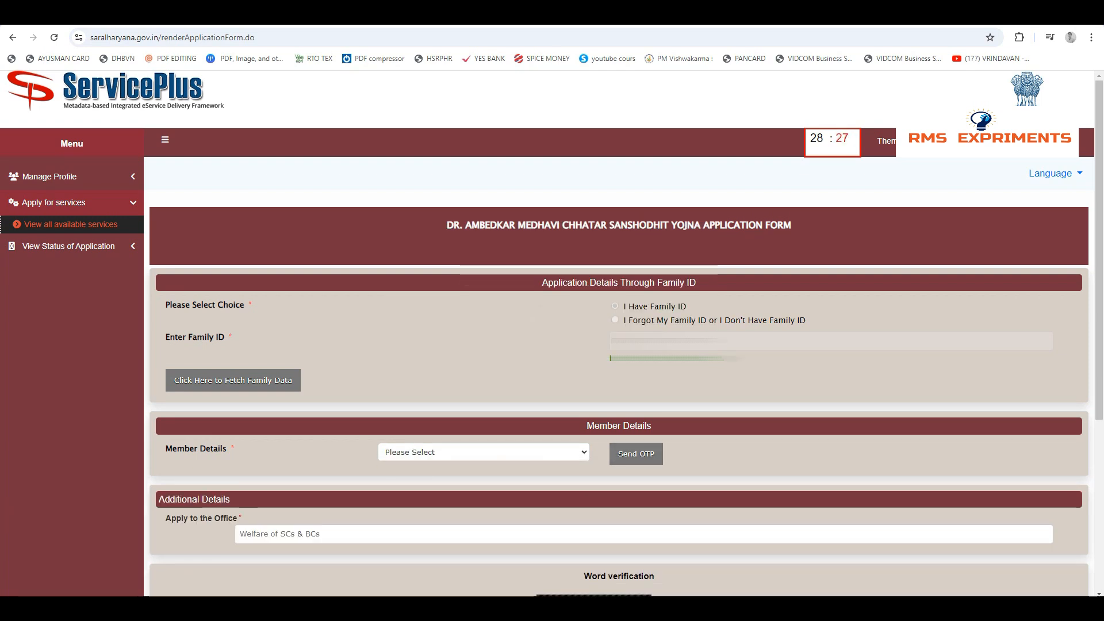
{"action": "left_click", "coordinate": [483, 453]}
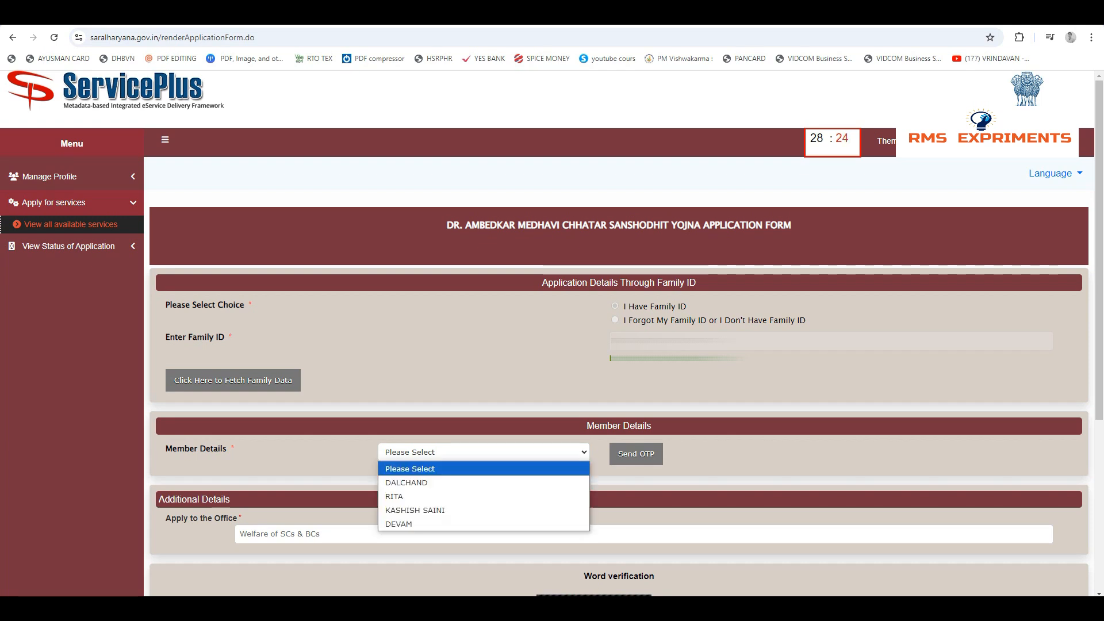
{"action": "key", "text": "Down"}
{"action": "key", "text": "Down"}
{"action": "key", "text": "Down"}
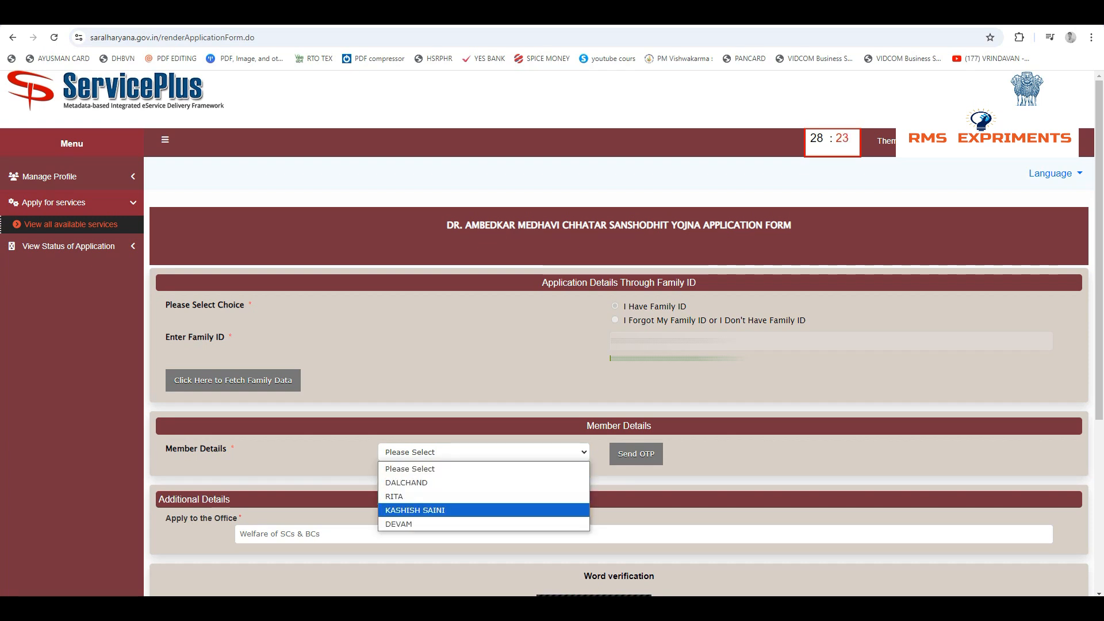
{"action": "key", "text": "Return"}
{"action": "left_click", "coordinate": [636, 454]}
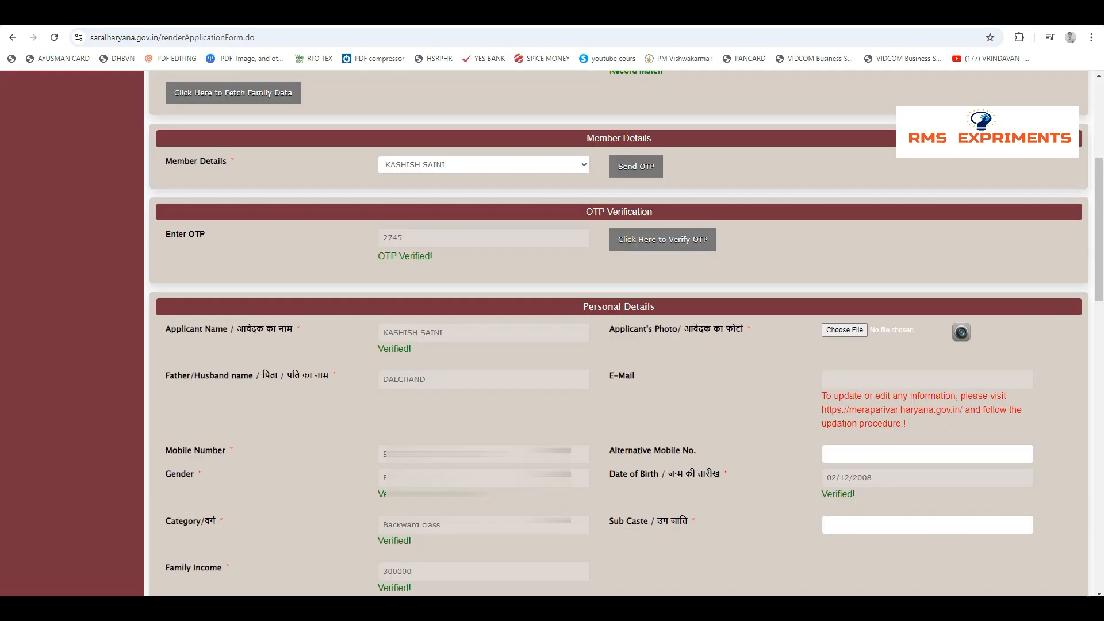
Upload the image file PHPT_SKISI.jpg as the applicant's photo
{"action": "left_click", "coordinate": [844, 330]}
{"action": "left_click", "coordinate": [378, 168]}
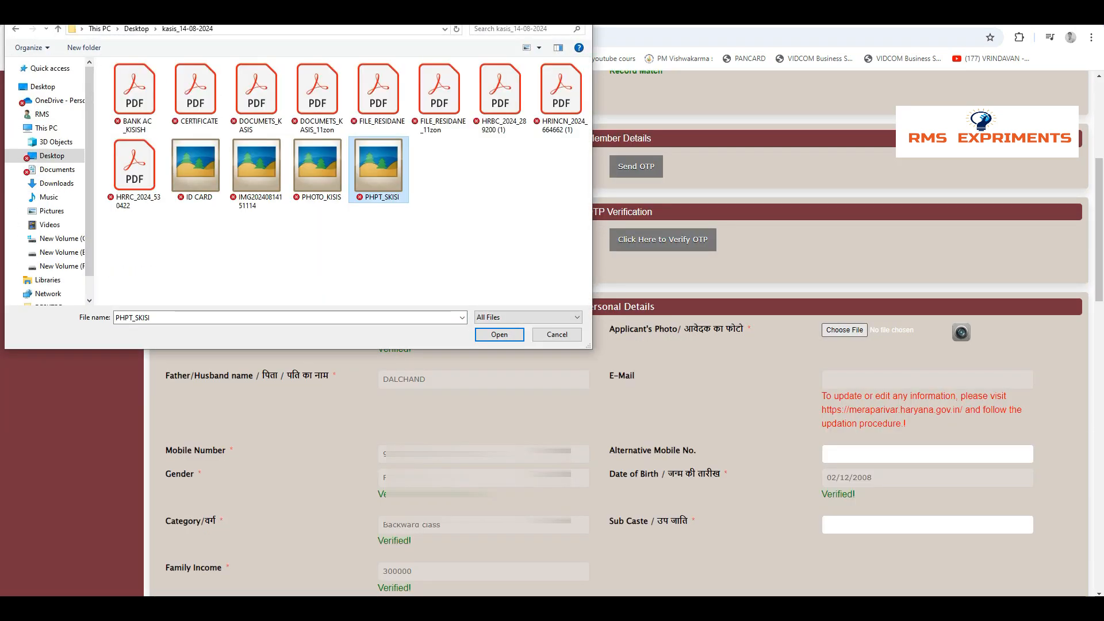
{"action": "double_click", "coordinate": [378, 169]}
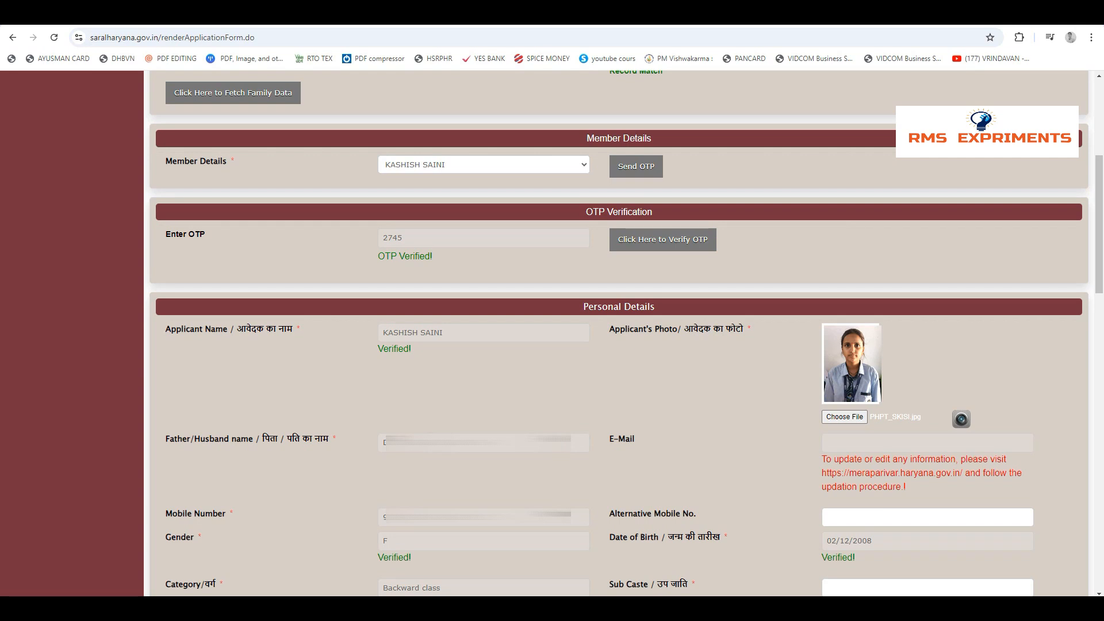
Fill in the applicant's sub caste in the personal details
{"action": "scroll", "coordinate": [618, 333], "scroll_direction": "down", "scroll_amount": 4}
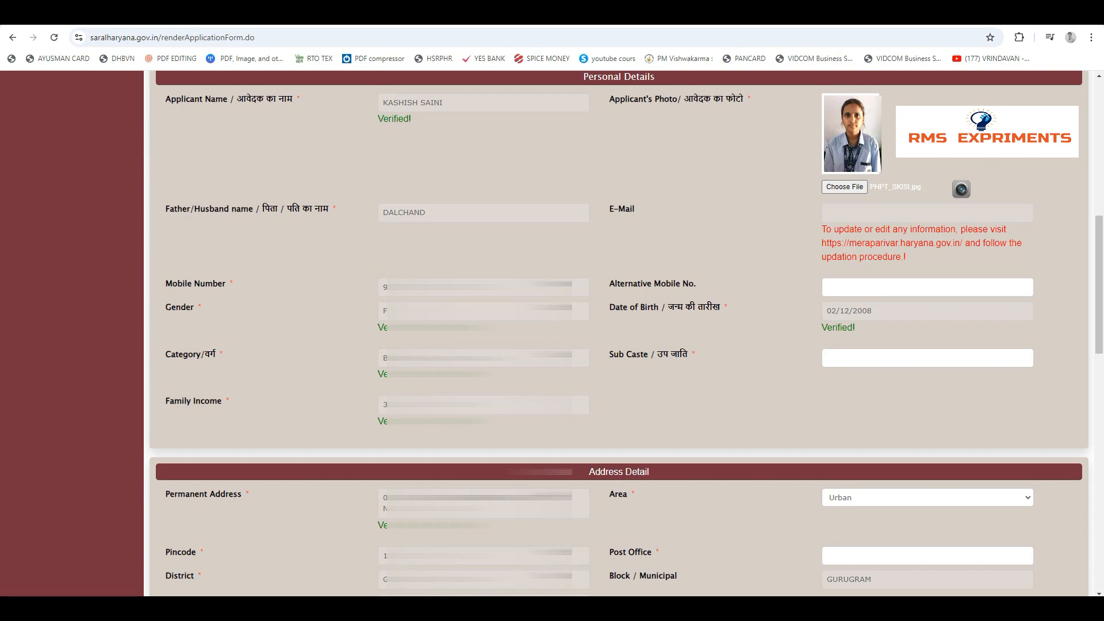
{"action": "type", "text": "SAINI"}
Set the area to Urban and fill in the post office in the address details
{"action": "scroll", "coordinate": [619, 334], "scroll_direction": "down", "scroll_amount": 2}
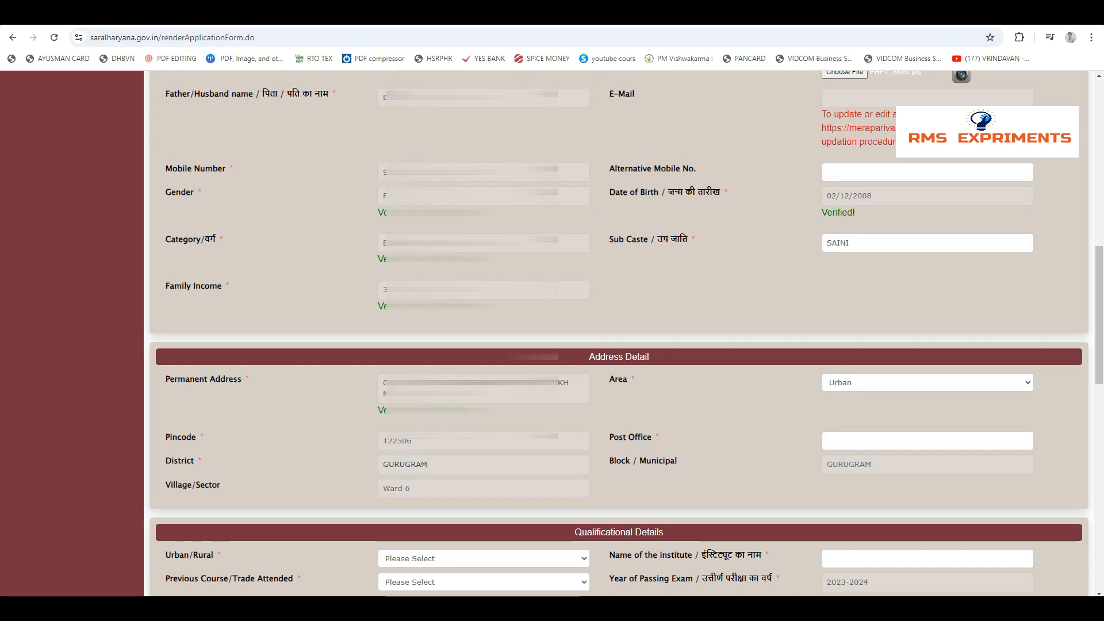
{"action": "left_click", "coordinate": [927, 383]}
{"action": "left_click", "coordinate": [862, 427]}
{"action": "left_click", "coordinate": [927, 441]}
{"action": "type", "text": "FARRUKH NAGAR"}
{"action": "left_click_drag", "start_coordinate": [857, 441], "coordinate": [876, 441]}
{"action": "scroll", "coordinate": [876, 441], "scroll_direction": "down", "scroll_amount": 2}
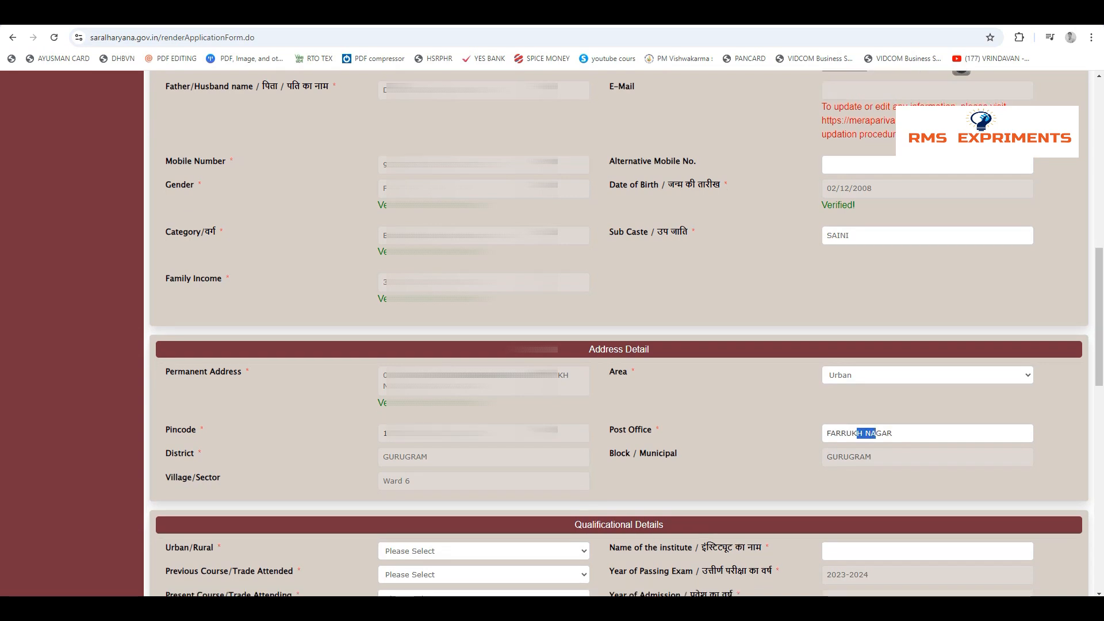
{"action": "left_click", "coordinate": [876, 443]}
In the qualification details, choose Urban, previous course 10Th and present course 11Th, and enter the institute DHANKHAR HIGH SCHOOL FARRUKH NAGAR
{"action": "scroll", "coordinate": [619, 333], "scroll_direction": "down", "scroll_amount": 2}
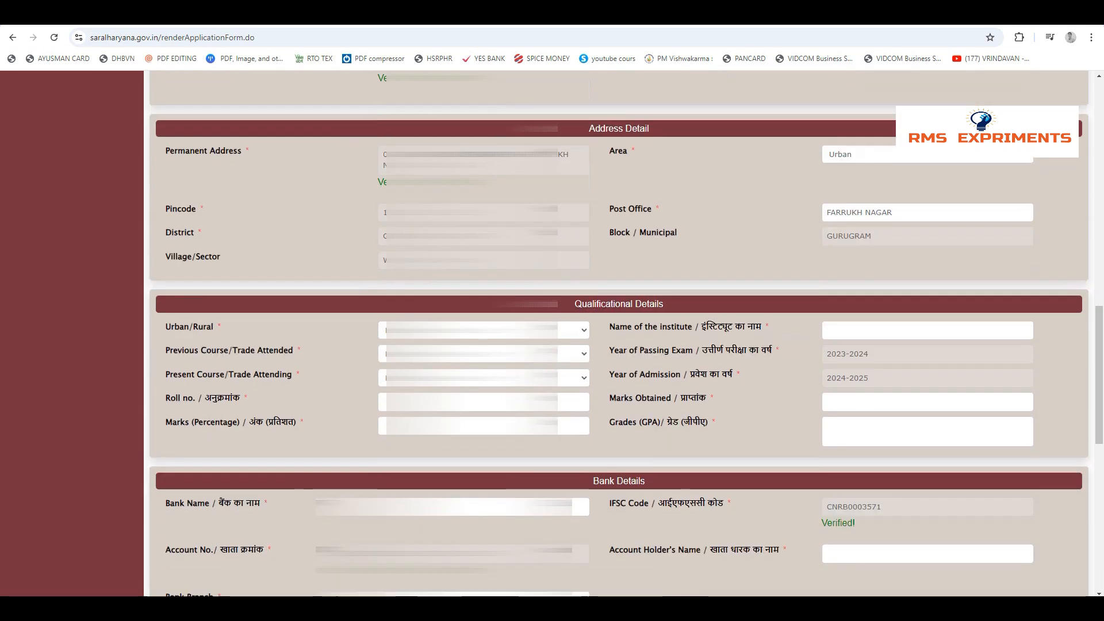
{"action": "left_click", "coordinate": [483, 328]}
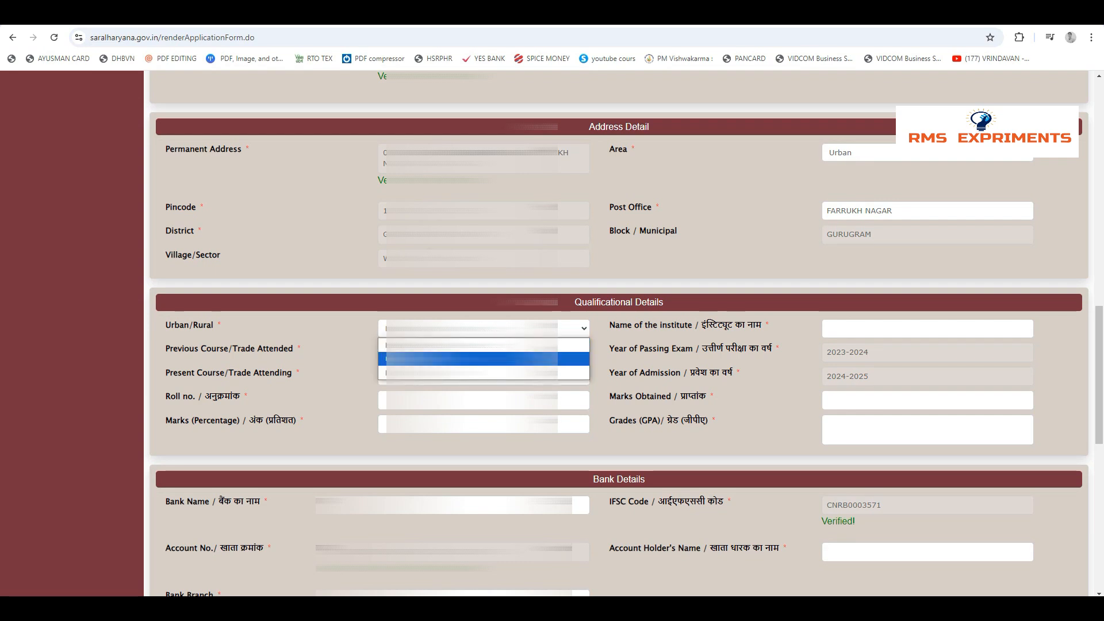
{"action": "left_click", "coordinate": [471, 359]}
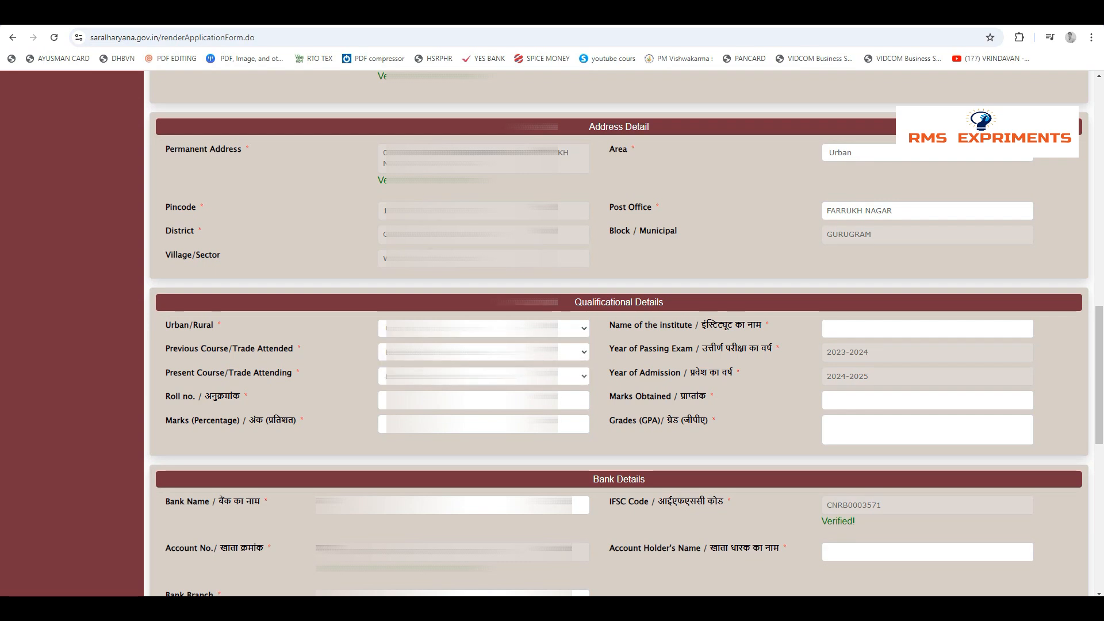
{"action": "left_click", "coordinate": [483, 352]}
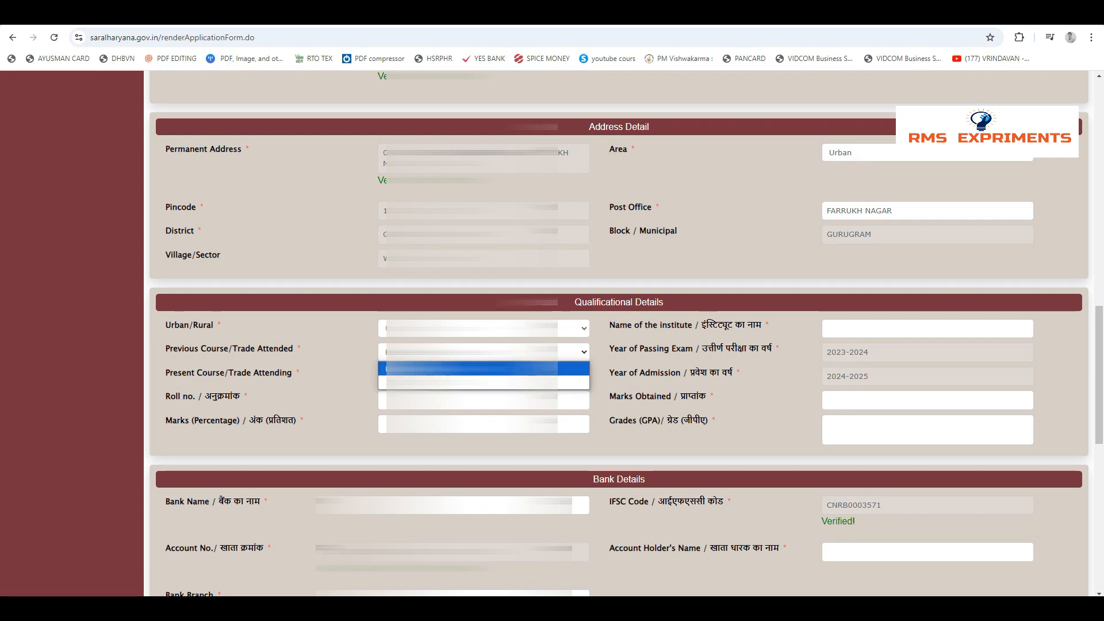
{"action": "left_click", "coordinate": [472, 382]}
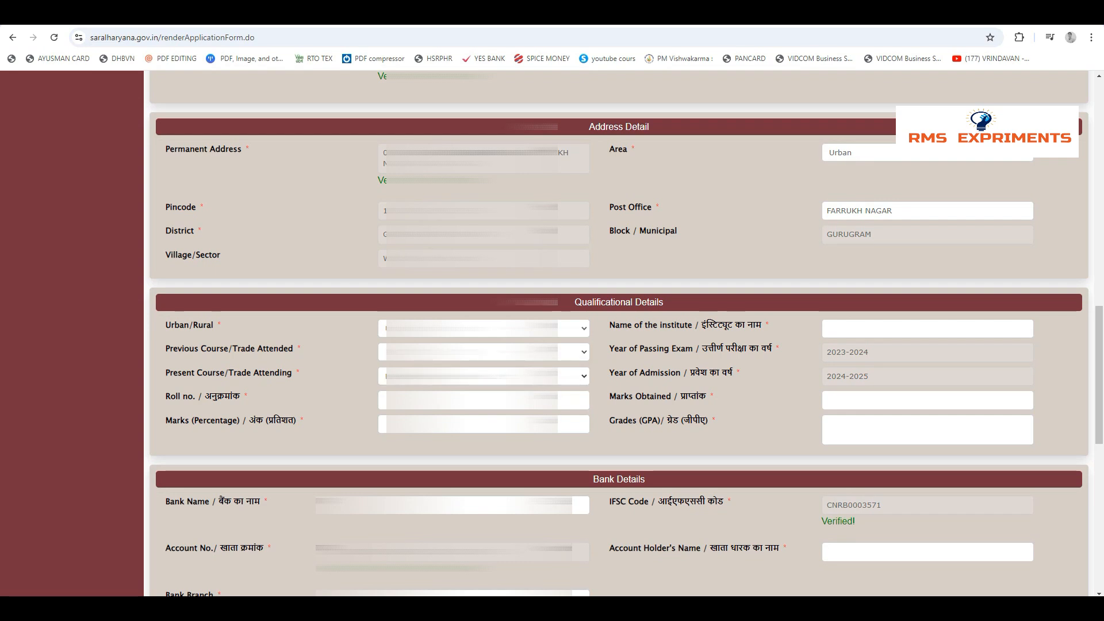
{"action": "left_click", "coordinate": [483, 376]}
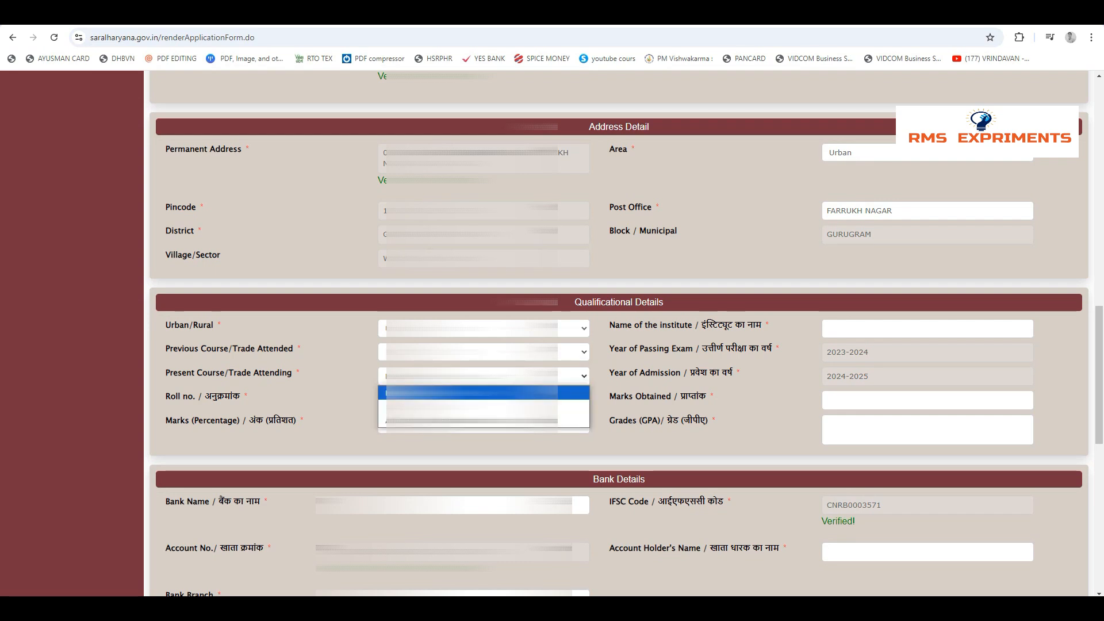
{"action": "left_click", "coordinate": [472, 407]}
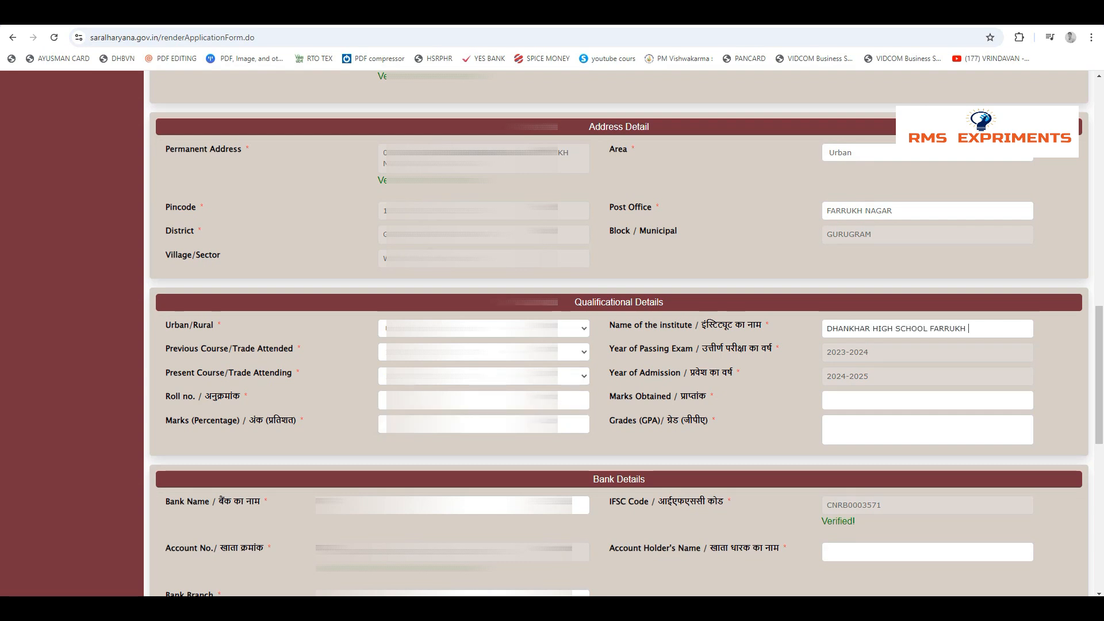
{"action": "type", "text": "NAGAR"}
Complete the roll number, marks 436, percentage 87 and grade 9.81, and reselect Urban, 10Th and 11Th in the qualification details
{"action": "left_click", "coordinate": [483, 328]}
{"action": "left_click", "coordinate": [483, 359]}
{"action": "left_click", "coordinate": [483, 352]}
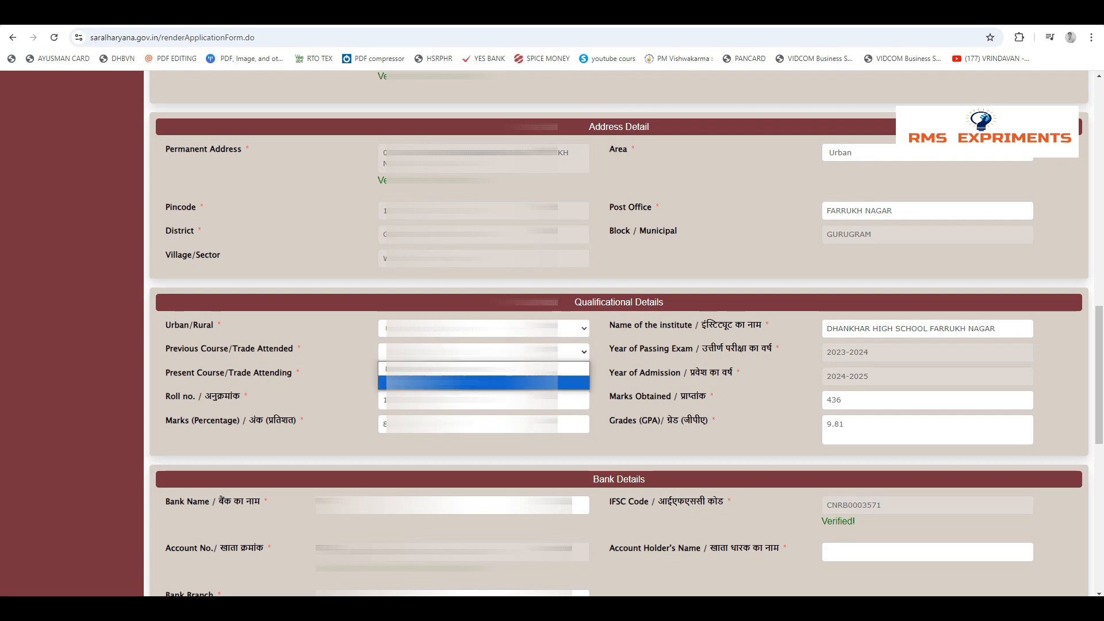
{"action": "left_click", "coordinate": [483, 382]}
{"action": "left_click", "coordinate": [483, 352]}
{"action": "left_click", "coordinate": [483, 381]}
{"action": "left_click", "coordinate": [483, 376]}
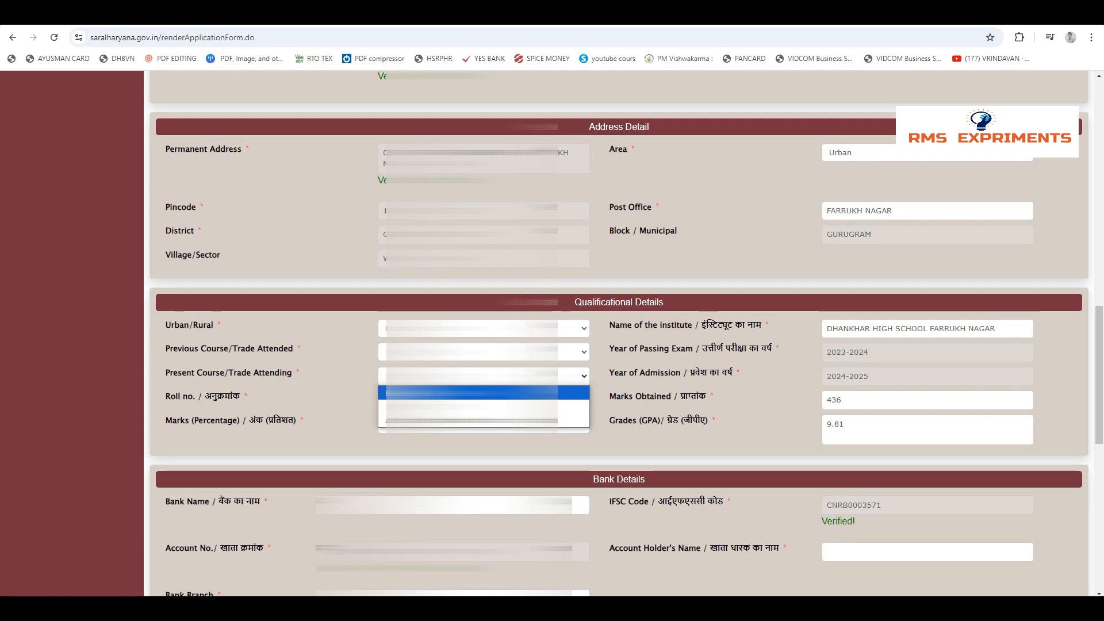
{"action": "left_click", "coordinate": [472, 407]}
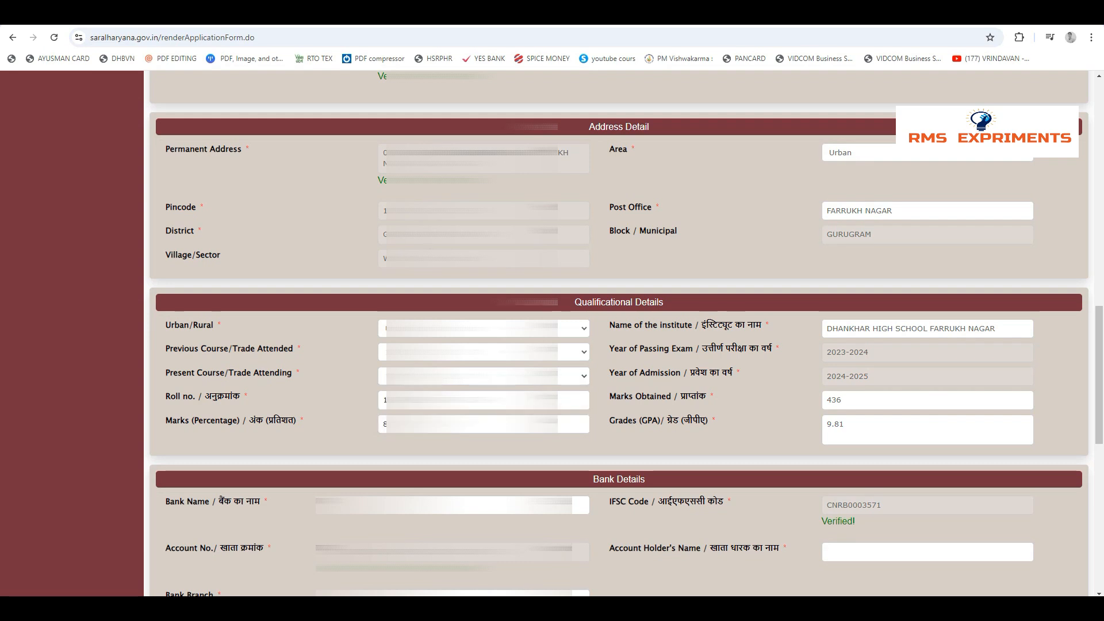
Check the marks percentage, institute name, marks obtained and grade entered in the qualification details
{"action": "double_click", "coordinate": [394, 425]}
{"action": "double_click", "coordinate": [912, 329]}
{"action": "double_click", "coordinate": [840, 400]}
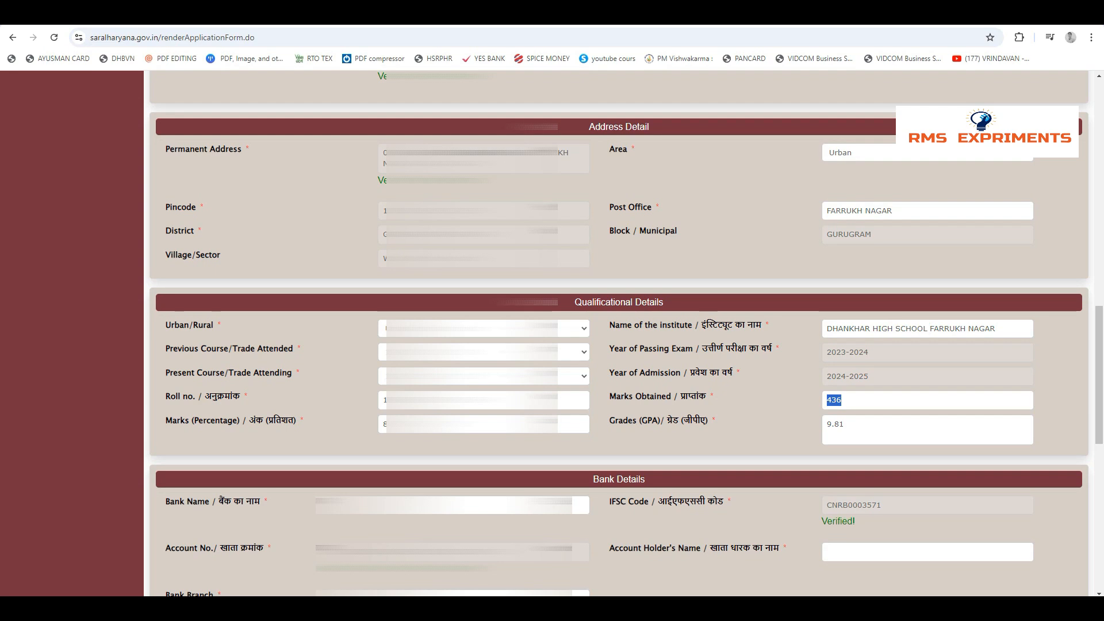
{"action": "left_click", "coordinate": [844, 425]}
{"action": "scroll", "coordinate": [844, 425], "scroll_direction": "down", "scroll_amount": 1}
{"action": "scroll", "coordinate": [844, 424], "scroll_direction": "up", "scroll_amount": 1}
{"action": "left_click_drag", "start_coordinate": [845, 425], "coordinate": [832, 424]}
{"action": "left_click", "coordinate": [844, 424]}
Enter the bank account holder's name and the word verification code, and submit the application form
{"action": "scroll", "coordinate": [844, 425], "scroll_direction": "down", "scroll_amount": 2}
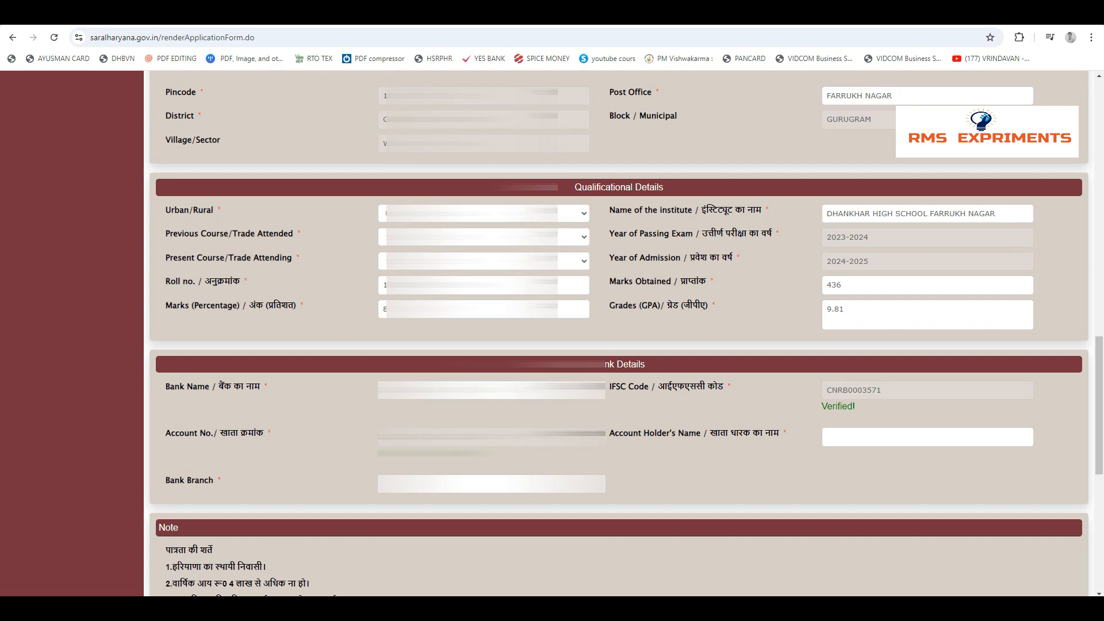
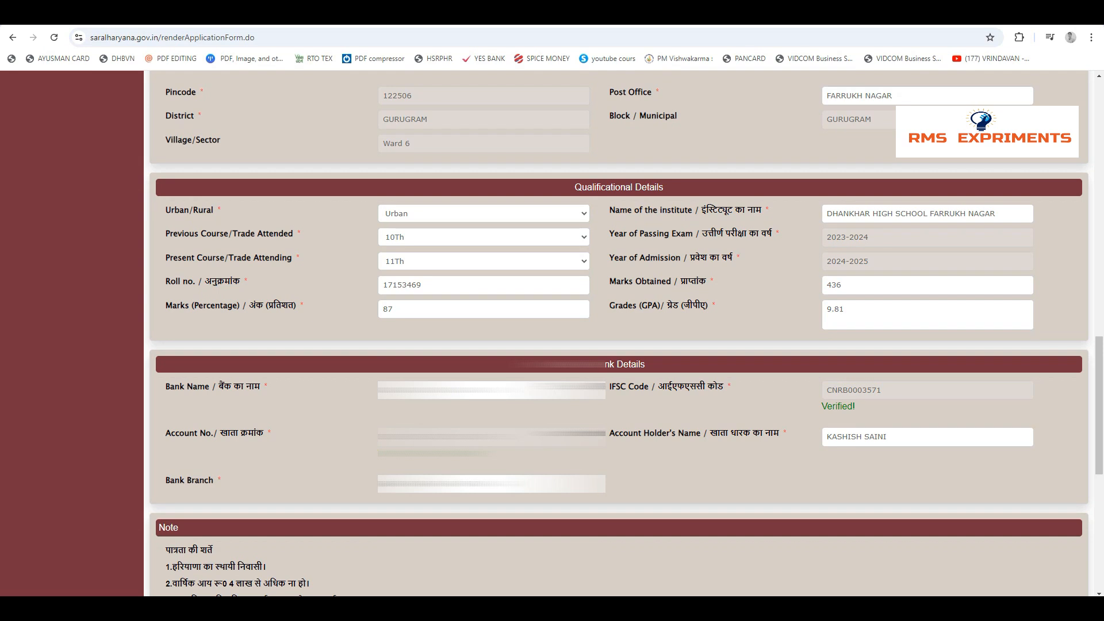
{"action": "type", "text": "115192"}
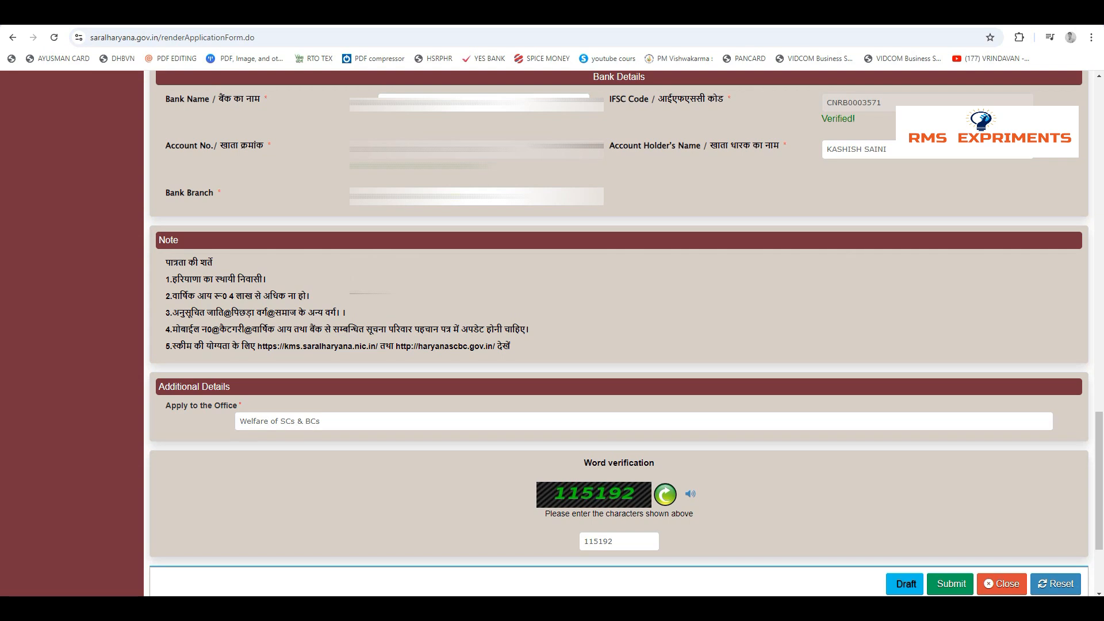
{"action": "double_click", "coordinate": [875, 149]}
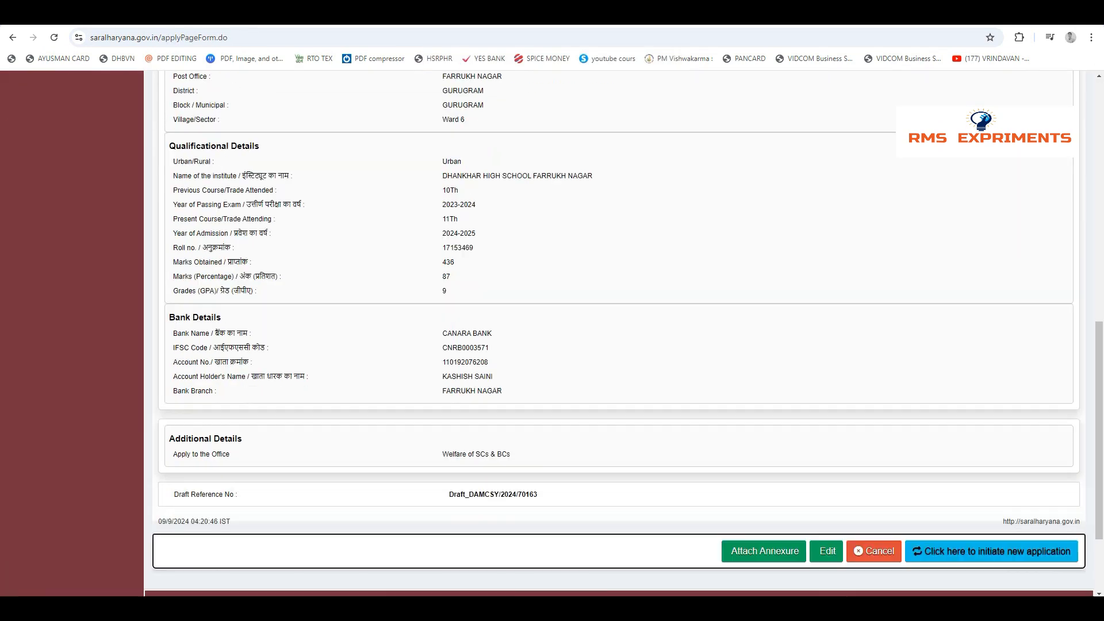
{"action": "scroll", "coordinate": [619, 333], "scroll_direction": "down", "scroll_amount": 3}
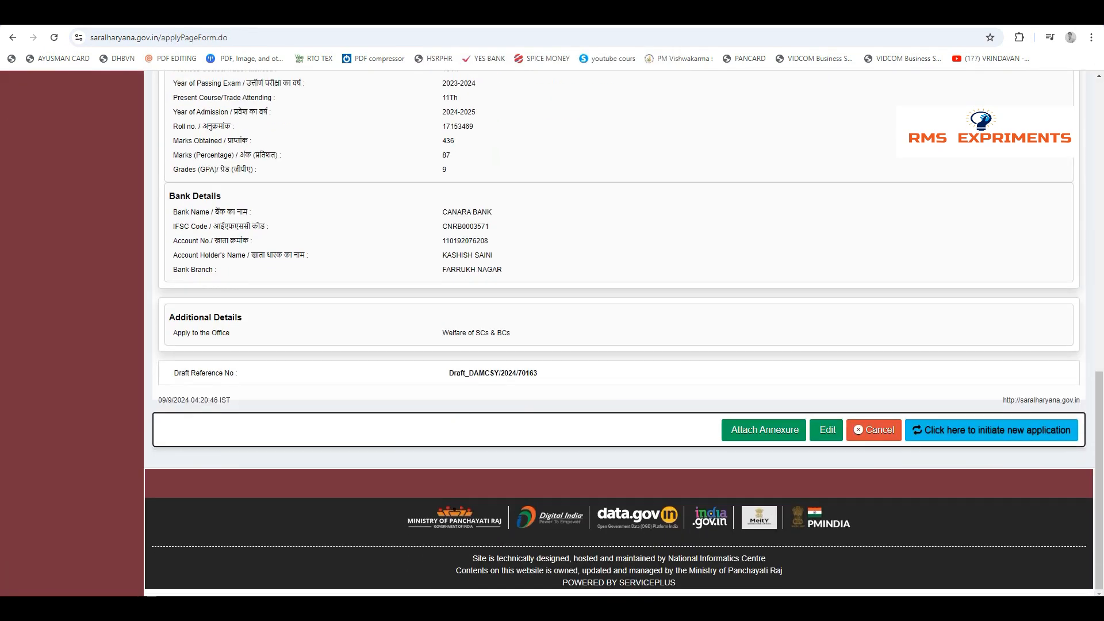
Review the personal, address, qualification and bank details in the draft application preview
{"action": "scroll", "coordinate": [619, 333], "scroll_direction": "up", "scroll_amount": 11}
{"action": "scroll", "coordinate": [618, 333], "scroll_direction": "up", "scroll_amount": 2}
{"action": "scroll", "coordinate": [619, 334], "scroll_direction": "down", "scroll_amount": 1}
{"action": "scroll", "coordinate": [618, 334], "scroll_direction": "up", "scroll_amount": 1}
{"action": "scroll", "coordinate": [619, 334], "scroll_direction": "down", "scroll_amount": 3}
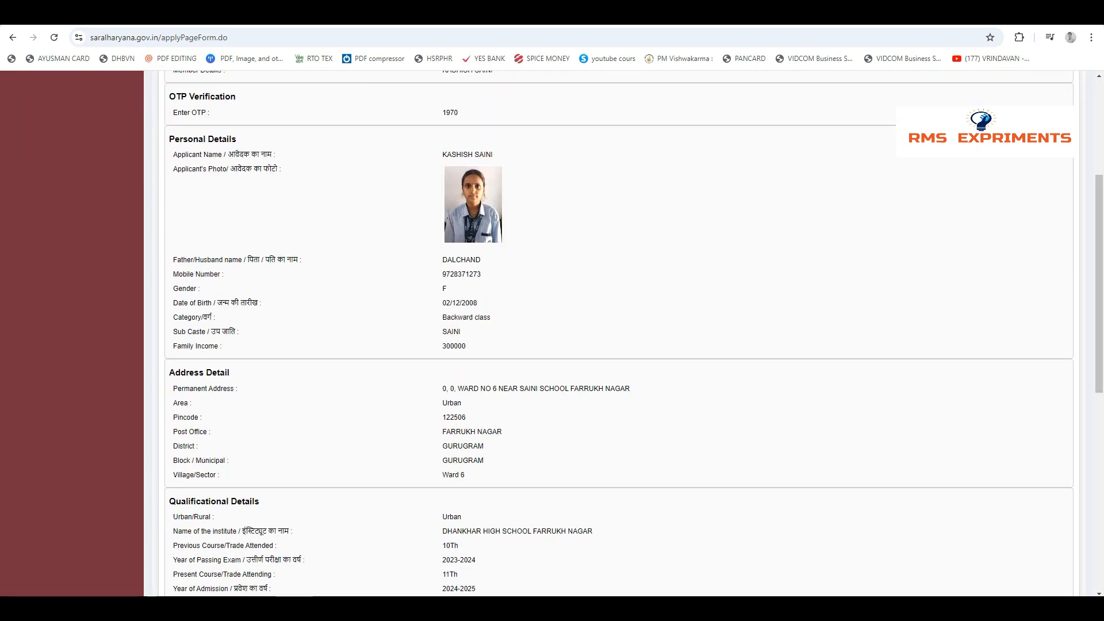
{"action": "scroll", "coordinate": [619, 333], "scroll_direction": "down", "scroll_amount": 1}
{"action": "scroll", "coordinate": [619, 334], "scroll_direction": "down", "scroll_amount": 1}
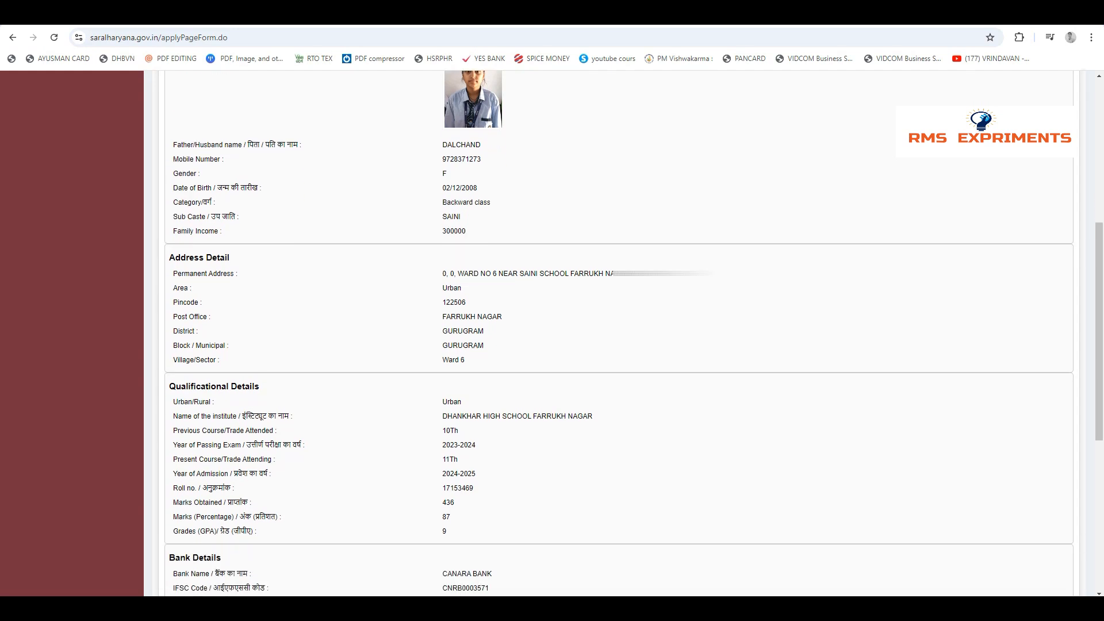
{"action": "scroll", "coordinate": [619, 334], "scroll_direction": "down", "scroll_amount": 5}
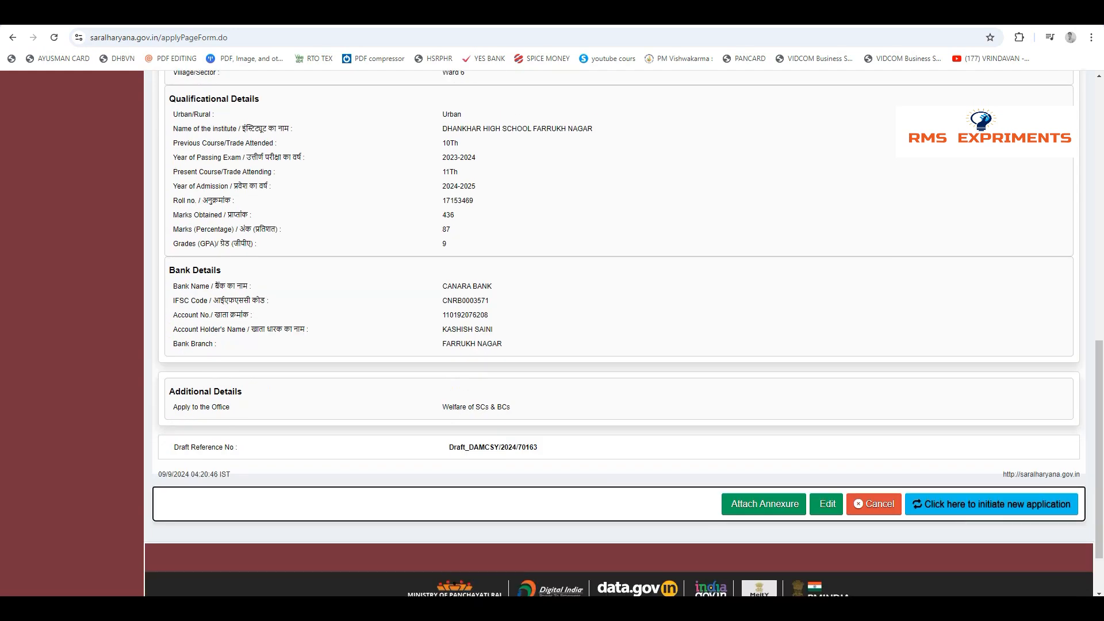
Proceed to attaching annexures, choose Scanned copy of Caste Certificate as the caste enclosure and attach CAST CERTIFICATE.pdf
{"action": "left_click", "coordinate": [764, 503]}
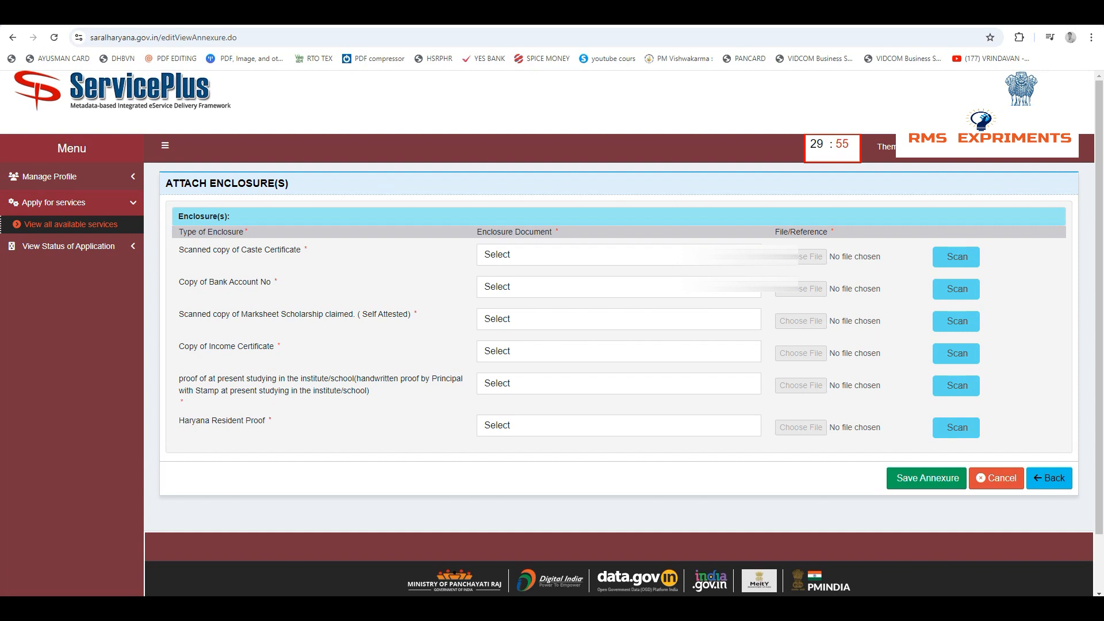
{"action": "left_click", "coordinate": [652, 255]}
{"action": "left_click", "coordinate": [652, 289]}
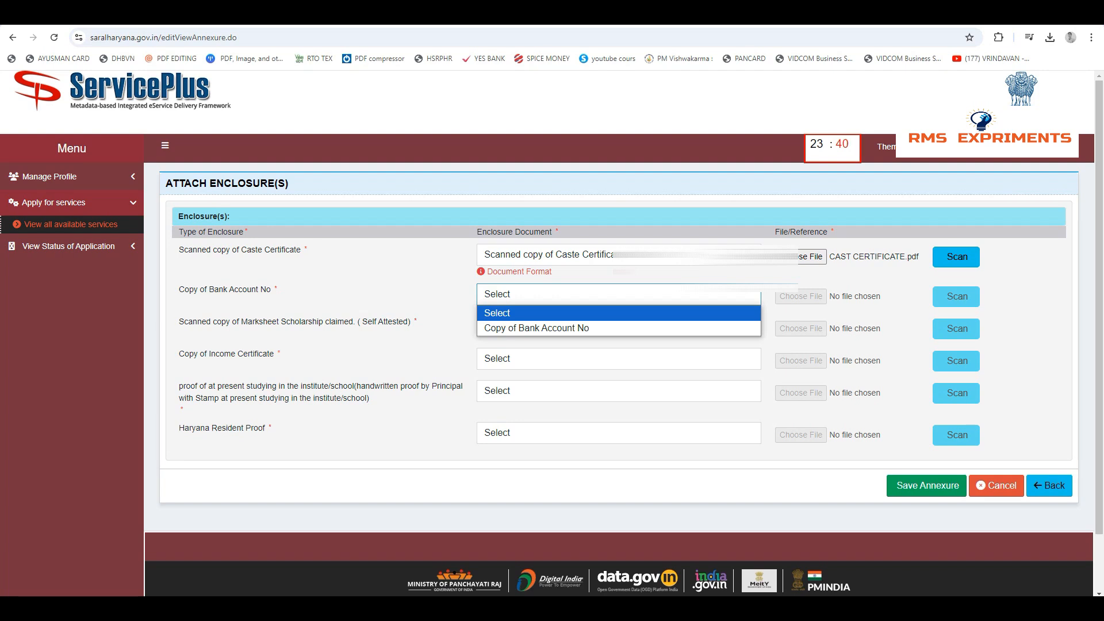
Choose Copy of Bank Account No as the bank enclosure and attach the student's bank account PDF
{"action": "left_click", "coordinate": [618, 328]}
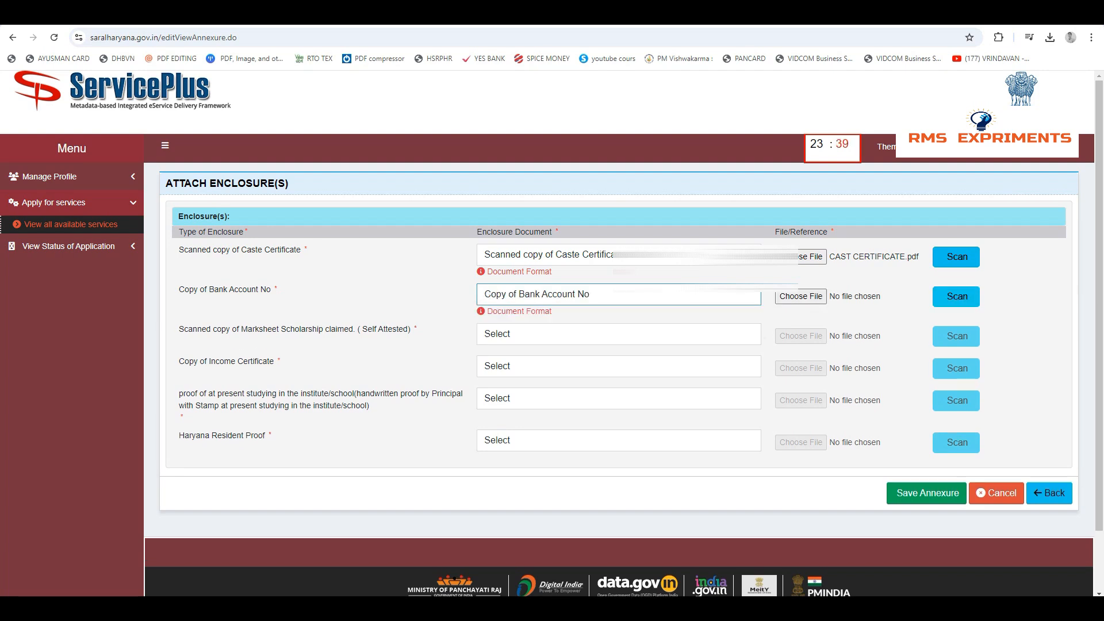
{"action": "left_click", "coordinate": [801, 297]}
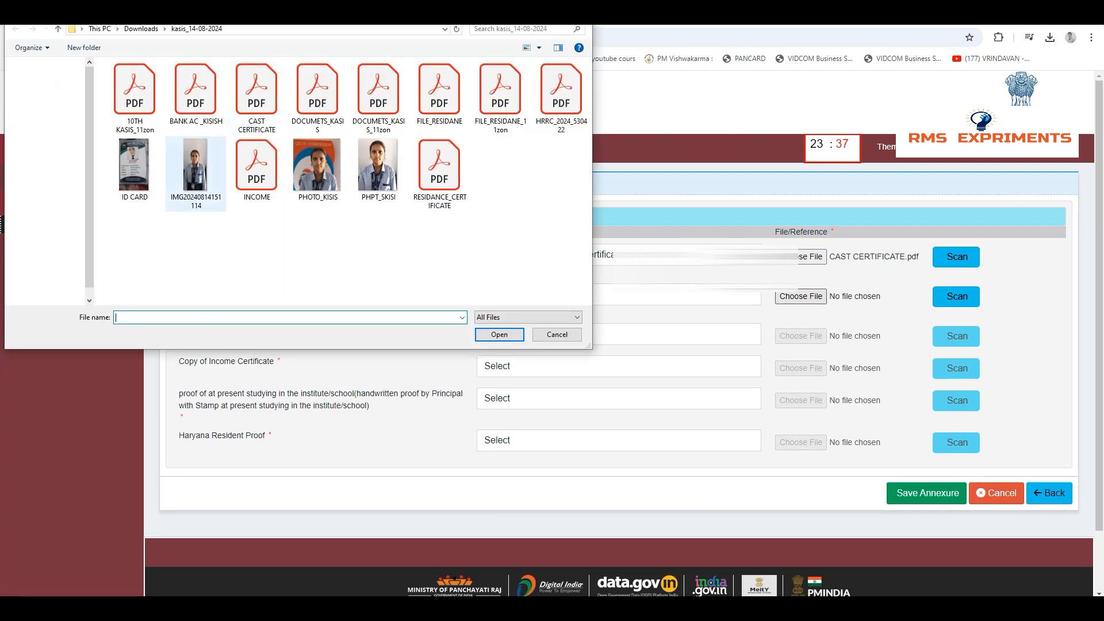
{"action": "double_click", "coordinate": [190, 94]}
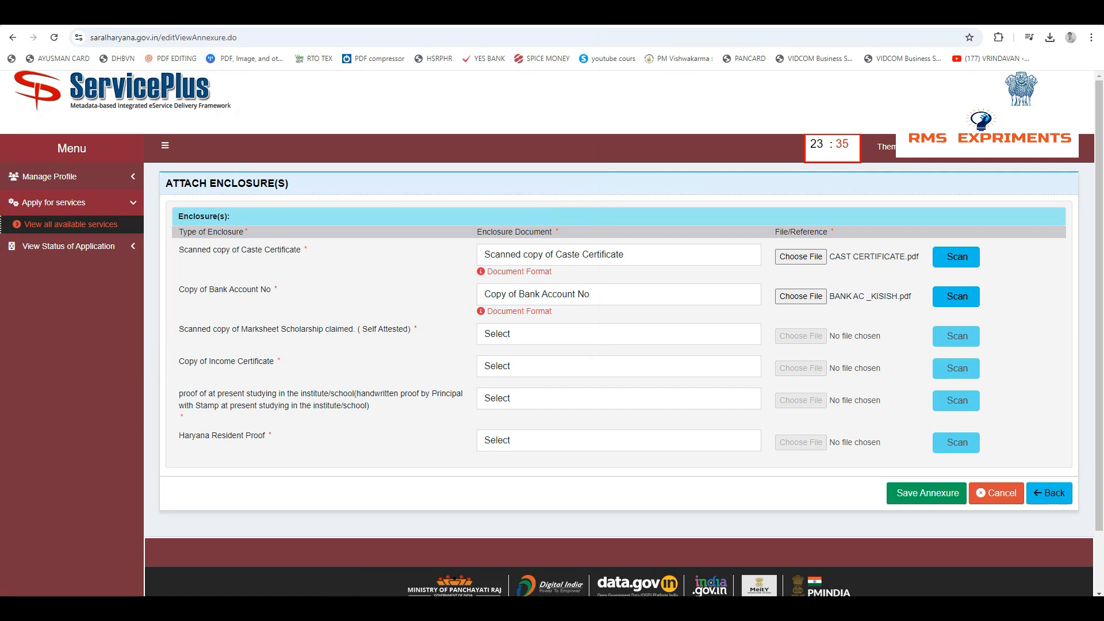
Choose Scanned copy of Marksheet Scholarship claimed (Self Attested) as the marksheet enclosure and attach the student's 10TH marksheet PDF
{"action": "left_click", "coordinate": [618, 334]}
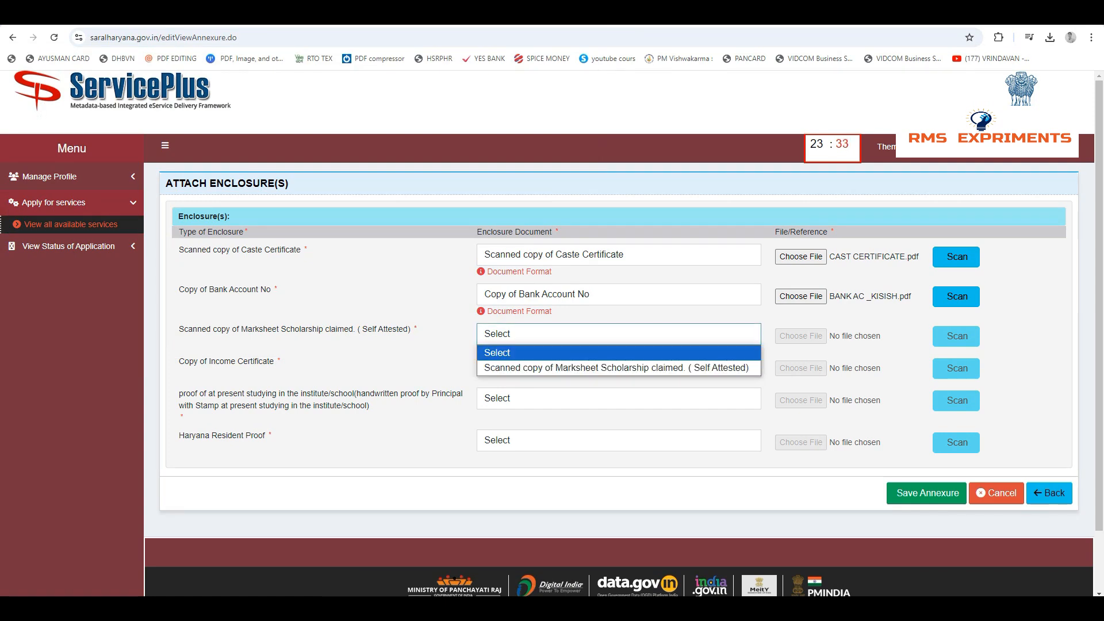
{"action": "left_click", "coordinate": [616, 368]}
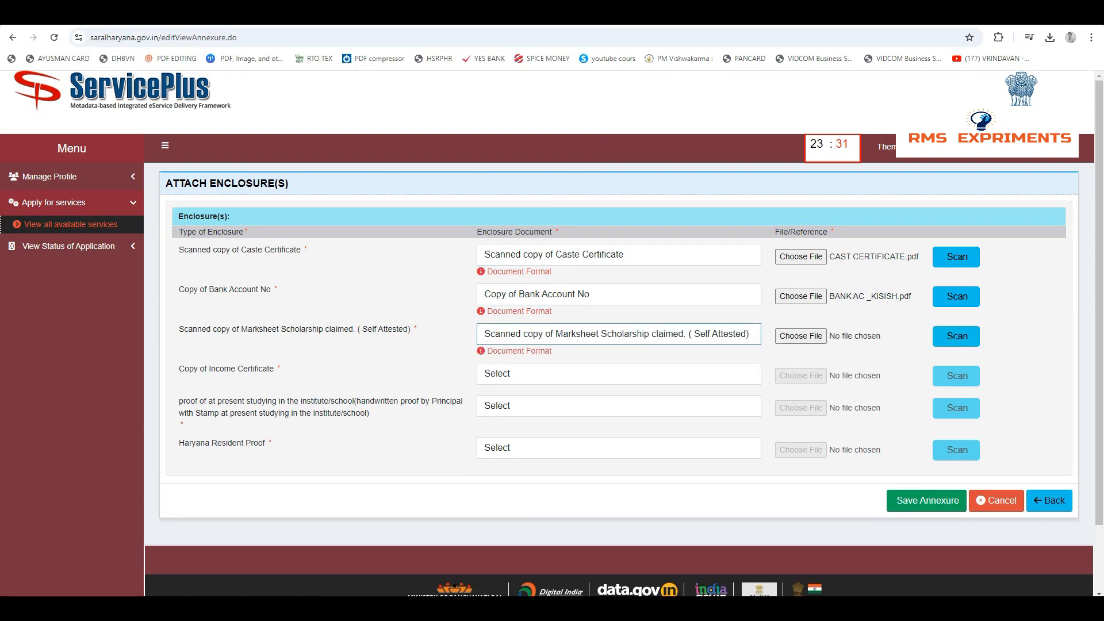
{"action": "left_click", "coordinate": [800, 337]}
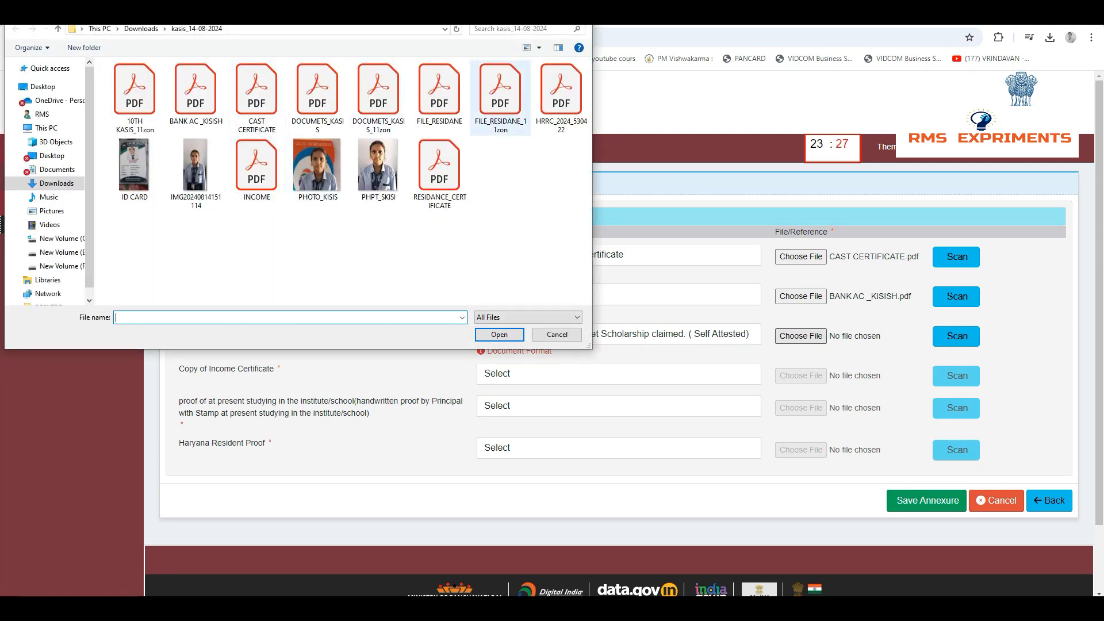
{"action": "left_click", "coordinate": [561, 99]}
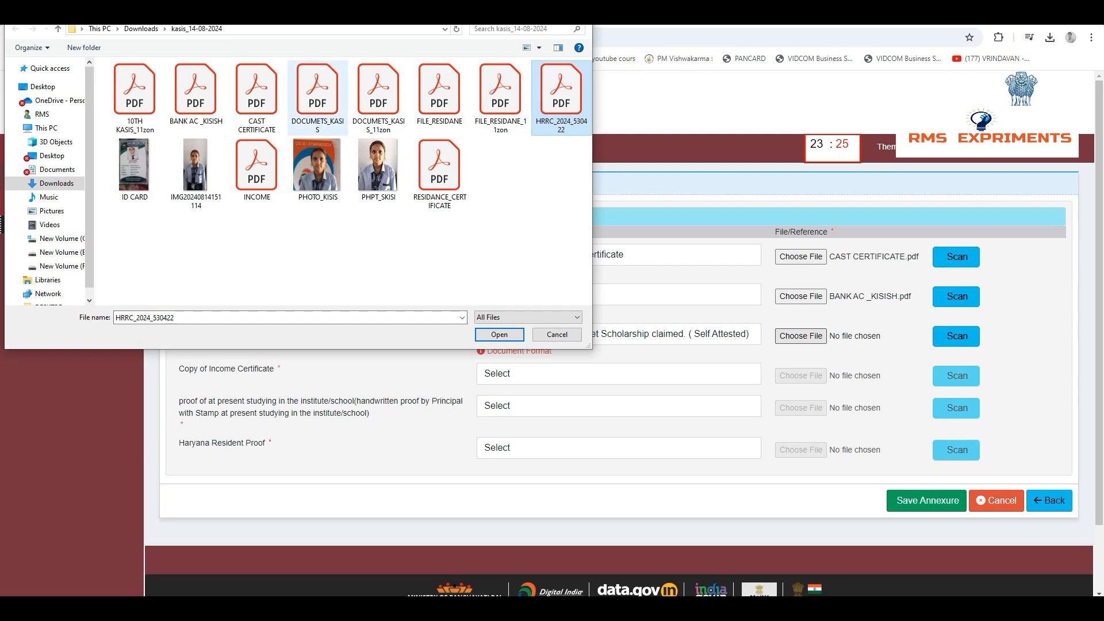
{"action": "double_click", "coordinate": [135, 99]}
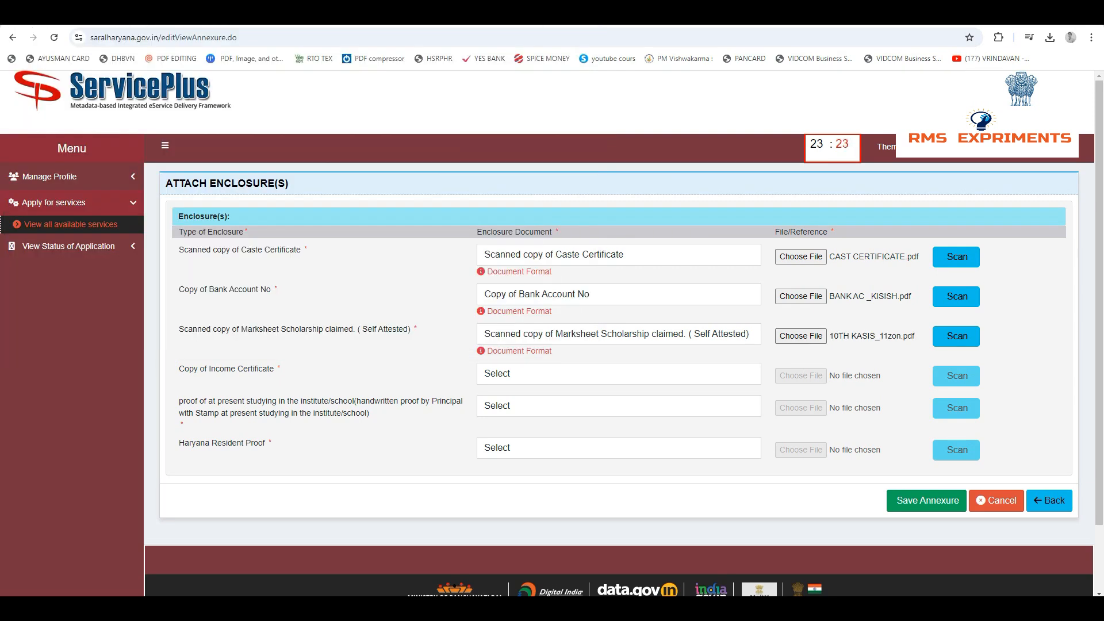
Choose Copy of Income Certificate as the income enclosure and attach INCOME.pdf
{"action": "left_click", "coordinate": [618, 374]}
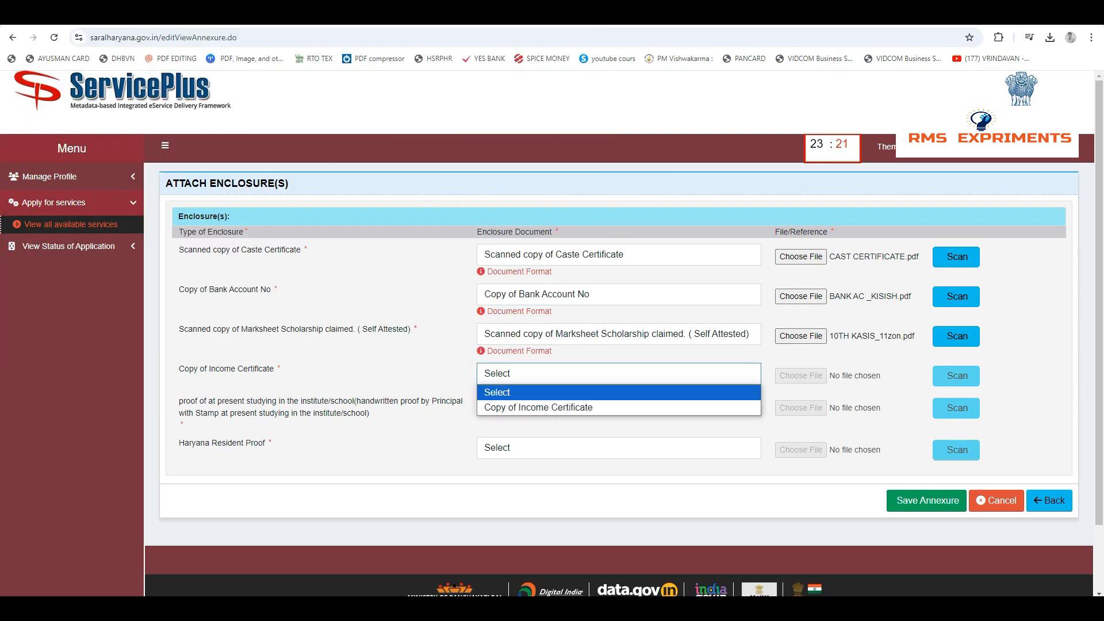
{"action": "left_click", "coordinate": [575, 408]}
{"action": "left_click", "coordinate": [801, 376]}
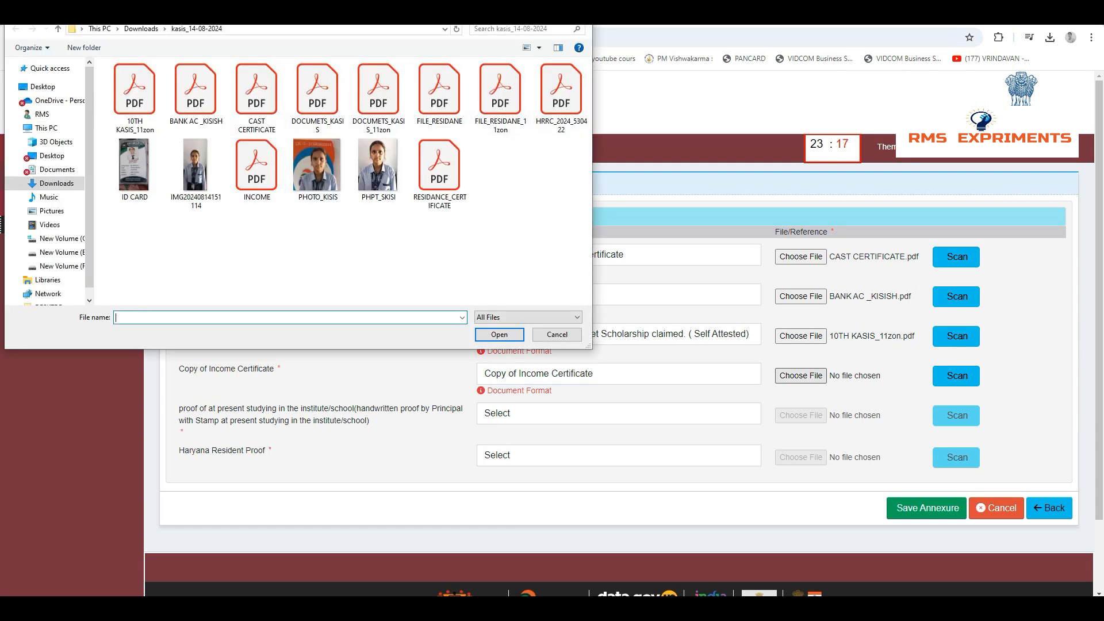
{"action": "left_click", "coordinate": [439, 92]}
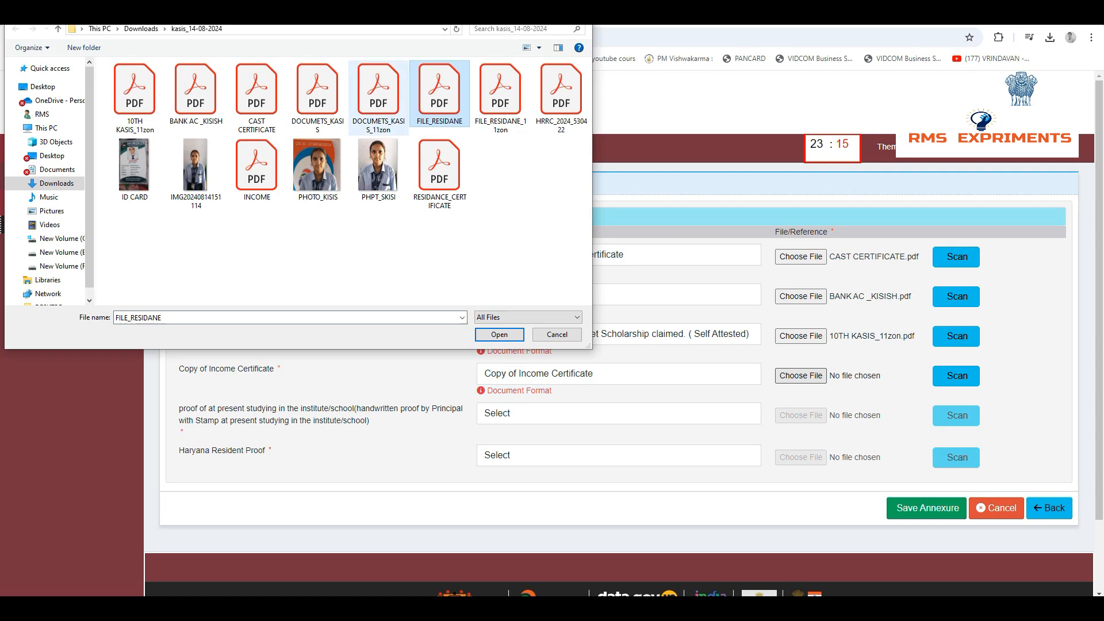
{"action": "left_click", "coordinate": [256, 167]}
{"action": "double_click", "coordinate": [256, 167]}
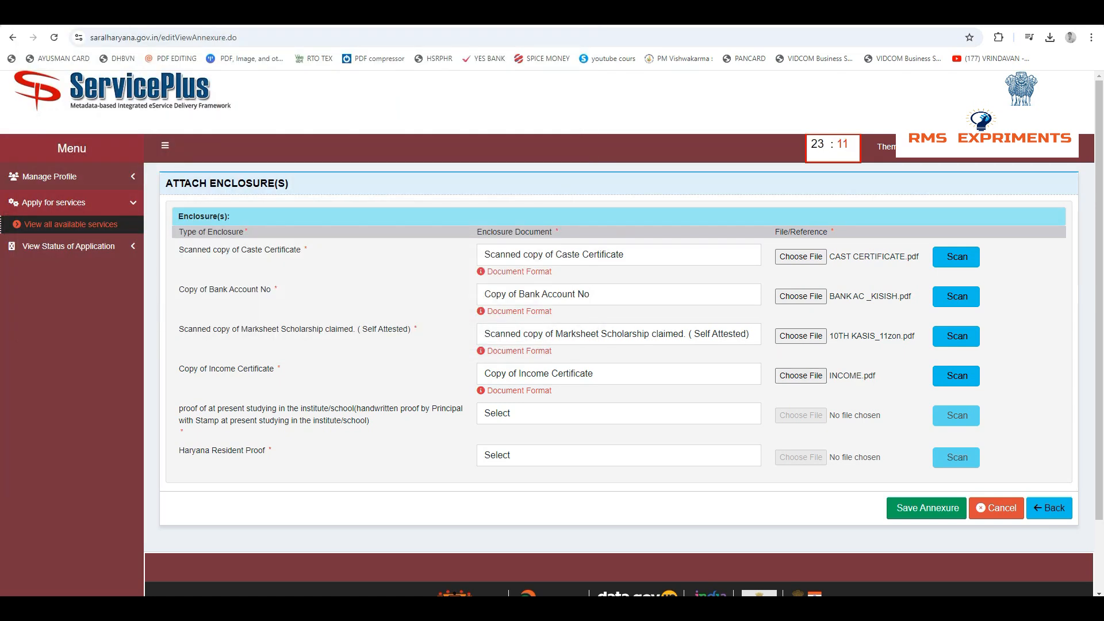
Choose the proof of present studying in the institute/school as its enclosure document and try to attach the ID CARD image
{"action": "left_click", "coordinate": [618, 413]}
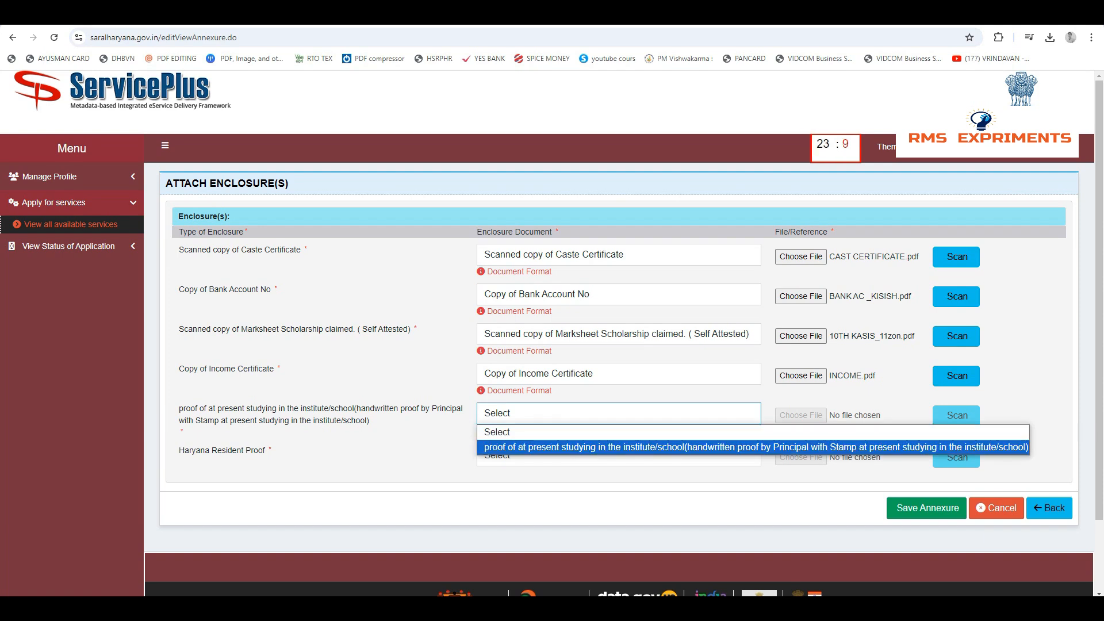
{"action": "left_click", "coordinate": [618, 447]}
{"action": "key", "text": "Tab"}
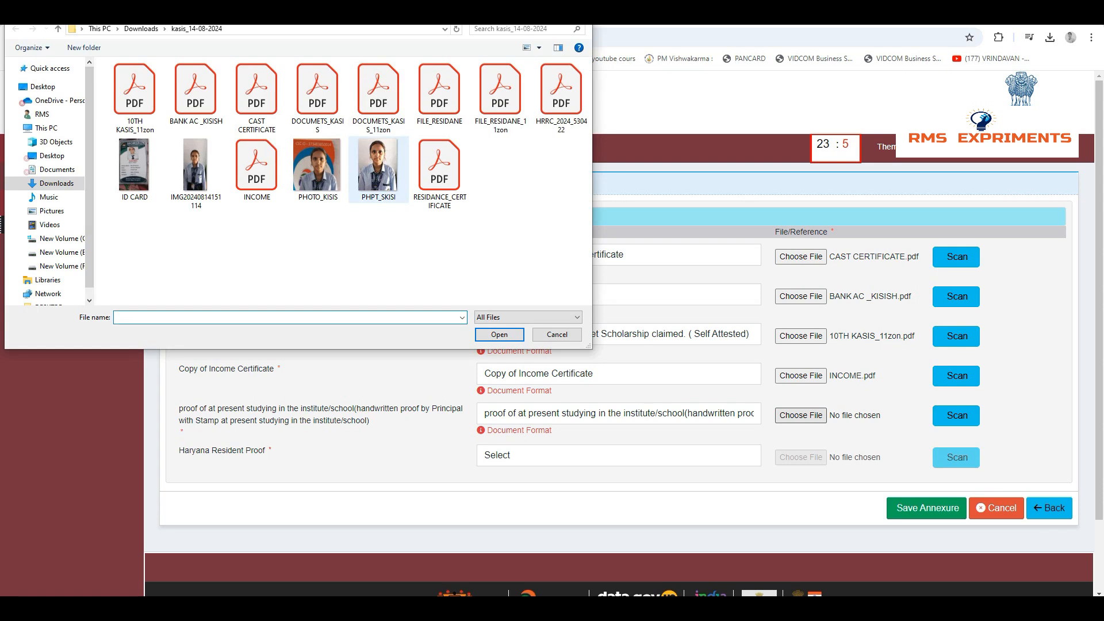
{"action": "left_click", "coordinate": [134, 170]}
{"action": "key", "text": "Return"}
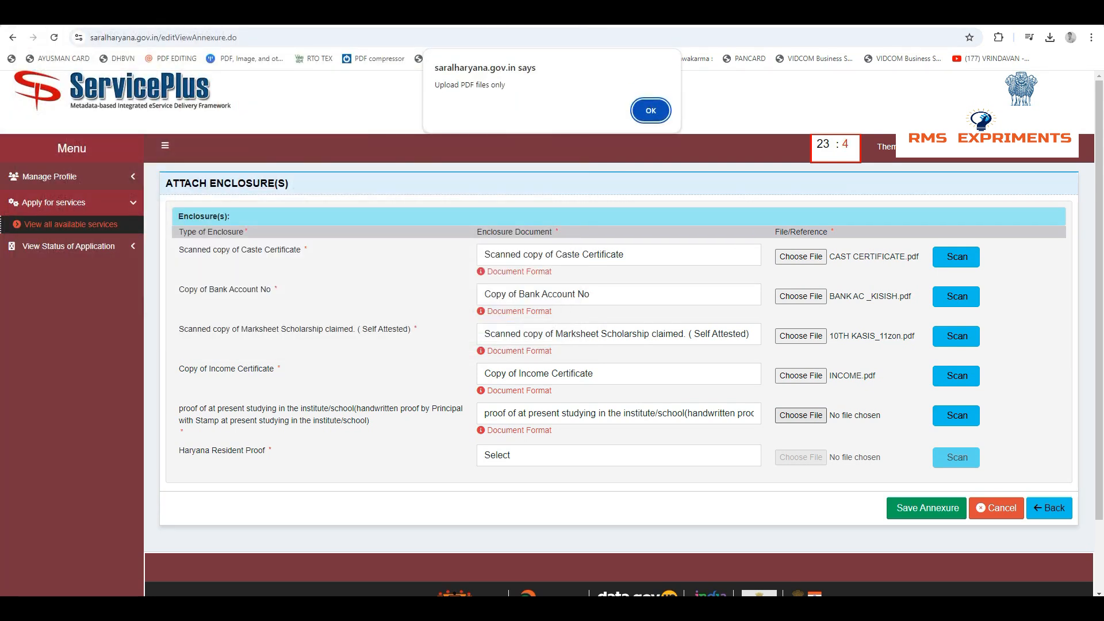
{"action": "left_click", "coordinate": [651, 110]}
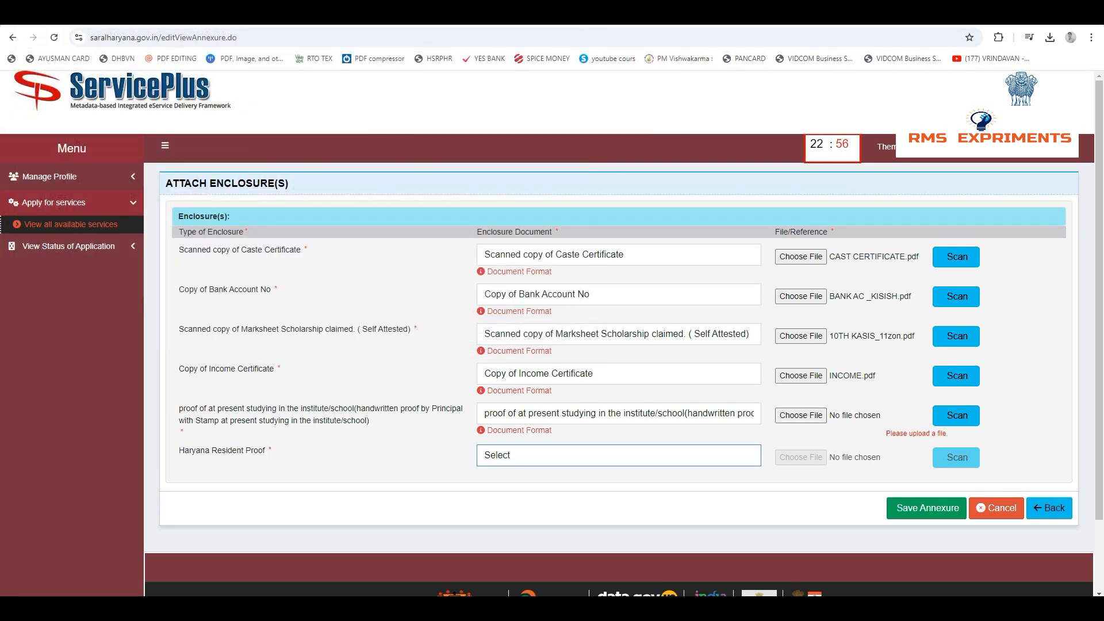
Choose Haryana Resident Certificate as the resident proof, attach ID CARD.pdf for present studying and the residence certificate PDF, and save the annexures
{"action": "left_click", "coordinate": [618, 456]}
{"action": "key", "text": "Down"}
{"action": "key", "text": "Return"}
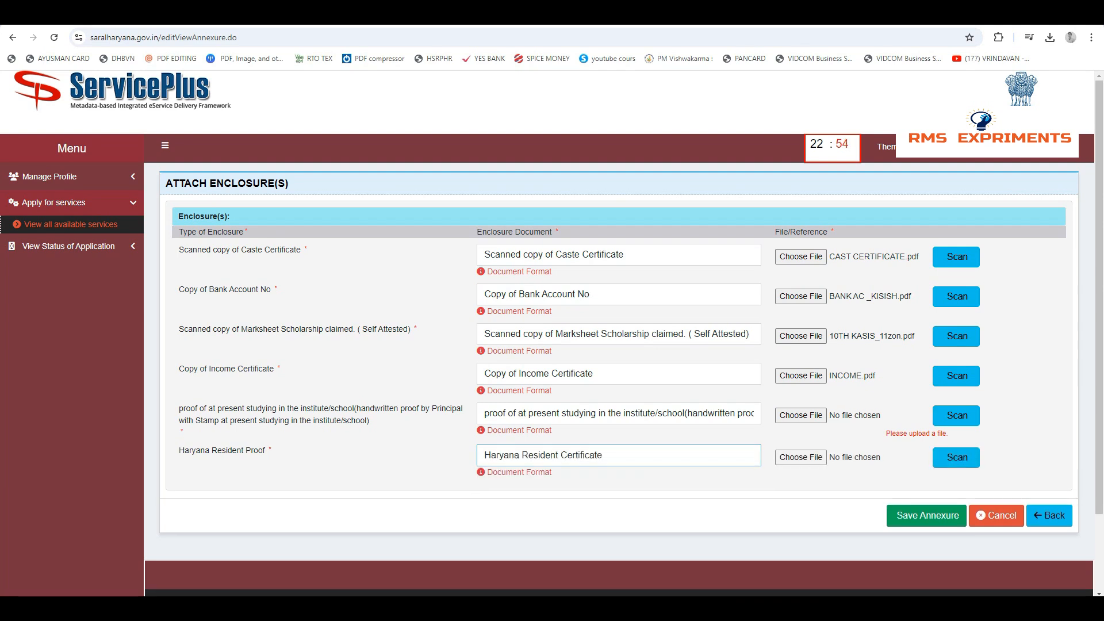
{"action": "left_click", "coordinate": [926, 516]}
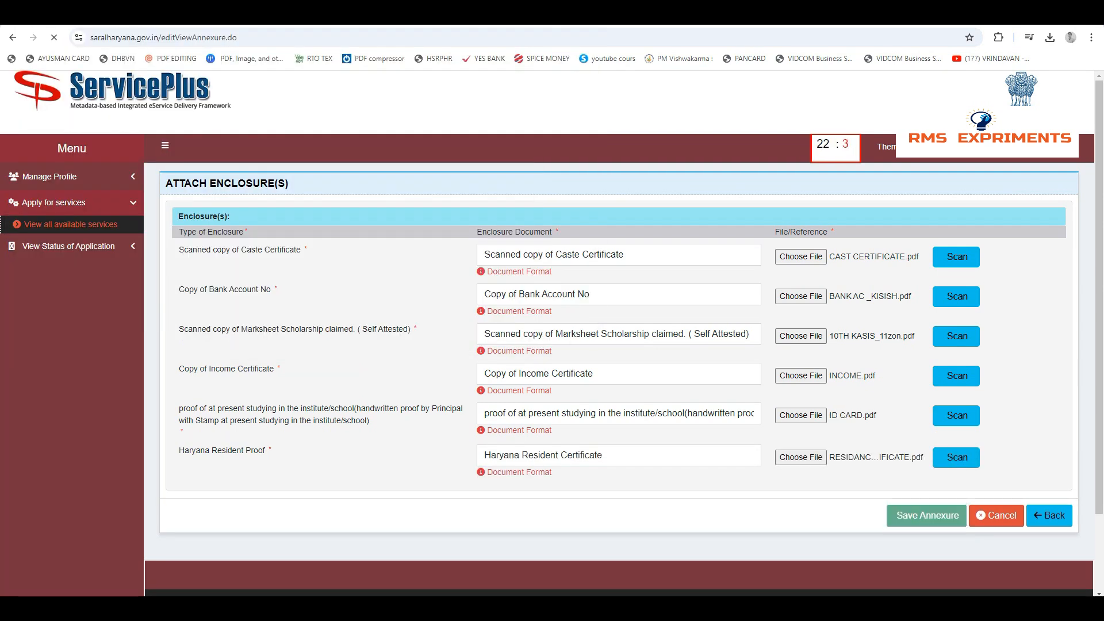
Proceed to payment, pay the Rs 10 CSC service charge by CSC E-Wallet and accept the payment gateway redirection
{"action": "scroll", "coordinate": [618, 333], "scroll_direction": "down", "scroll_amount": 14}
{"action": "left_click", "coordinate": [798, 430]}
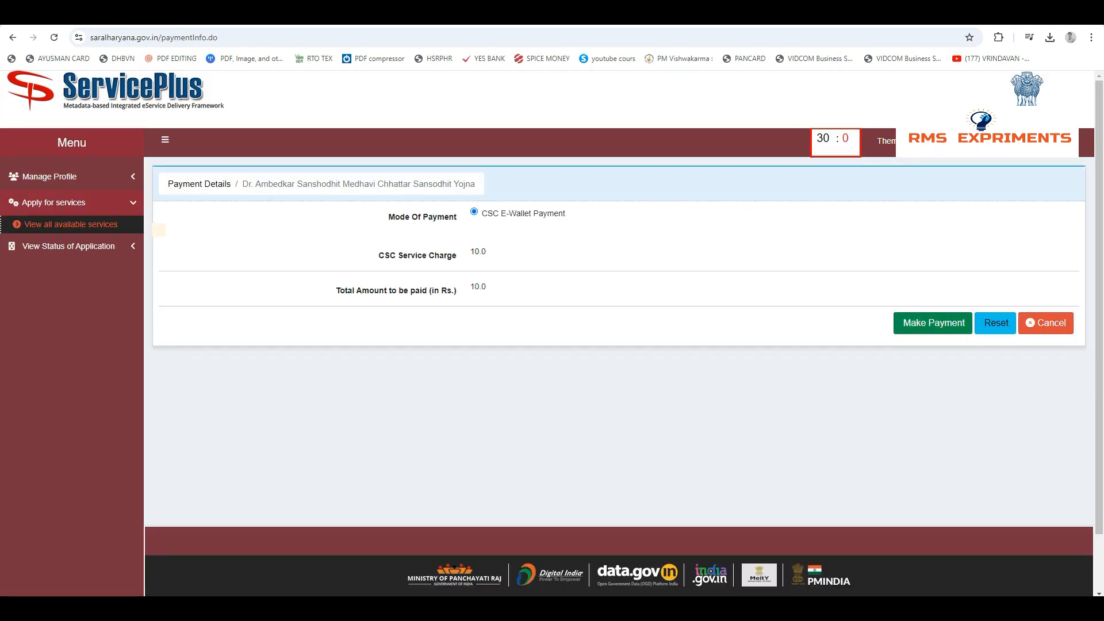
{"action": "left_click", "coordinate": [932, 323]}
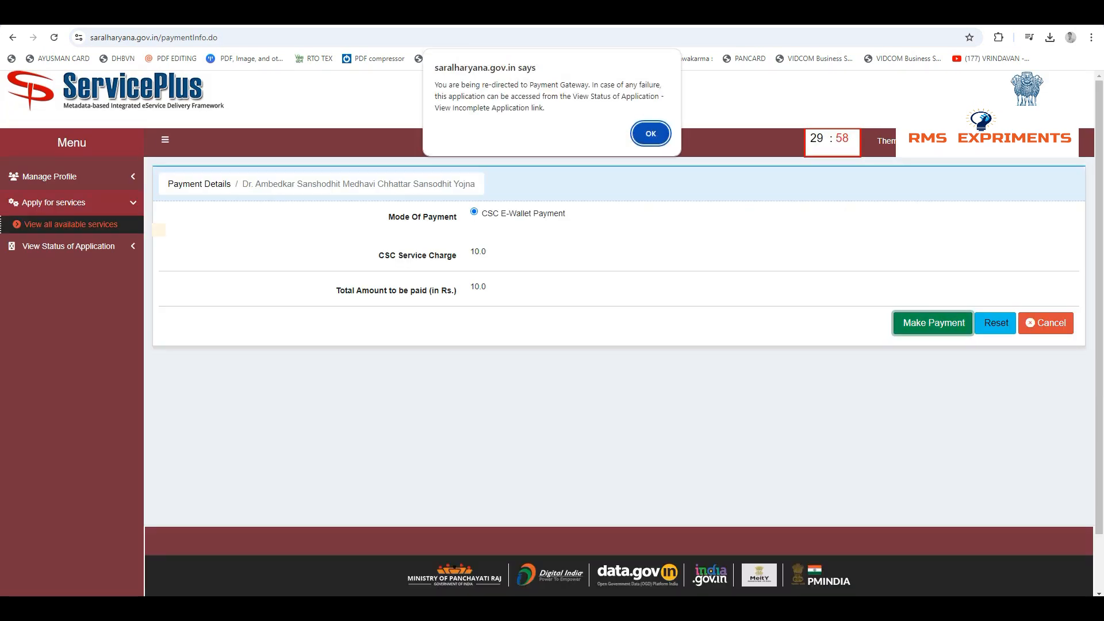
{"action": "key", "text": "Return"}
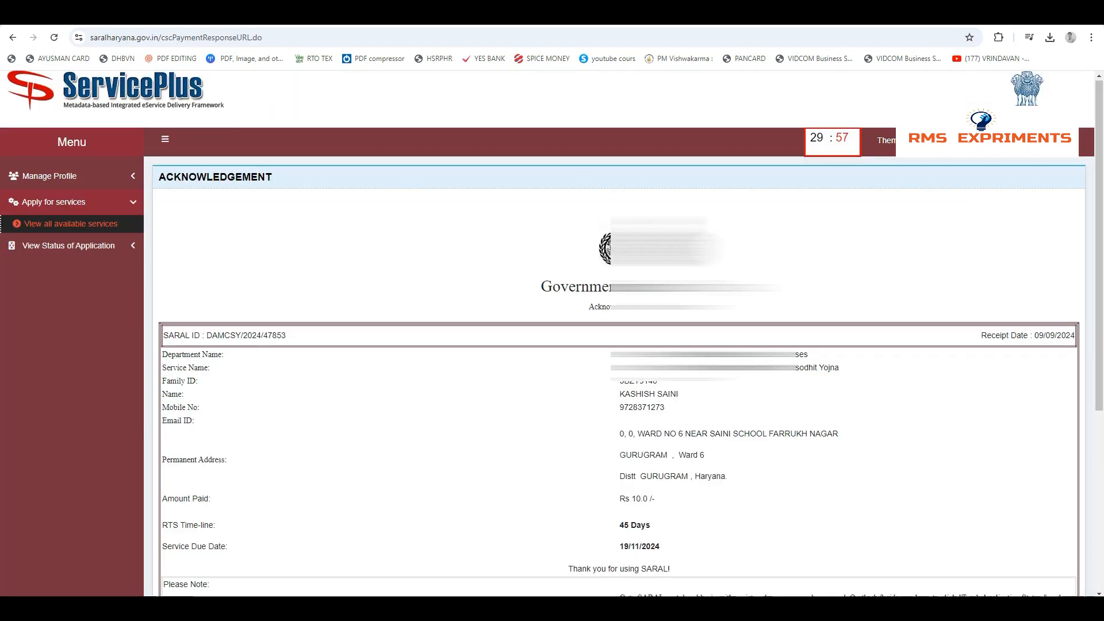
Review the application acknowledgement and export it to PDF
{"action": "scroll", "coordinate": [619, 334], "scroll_direction": "down", "scroll_amount": 2}
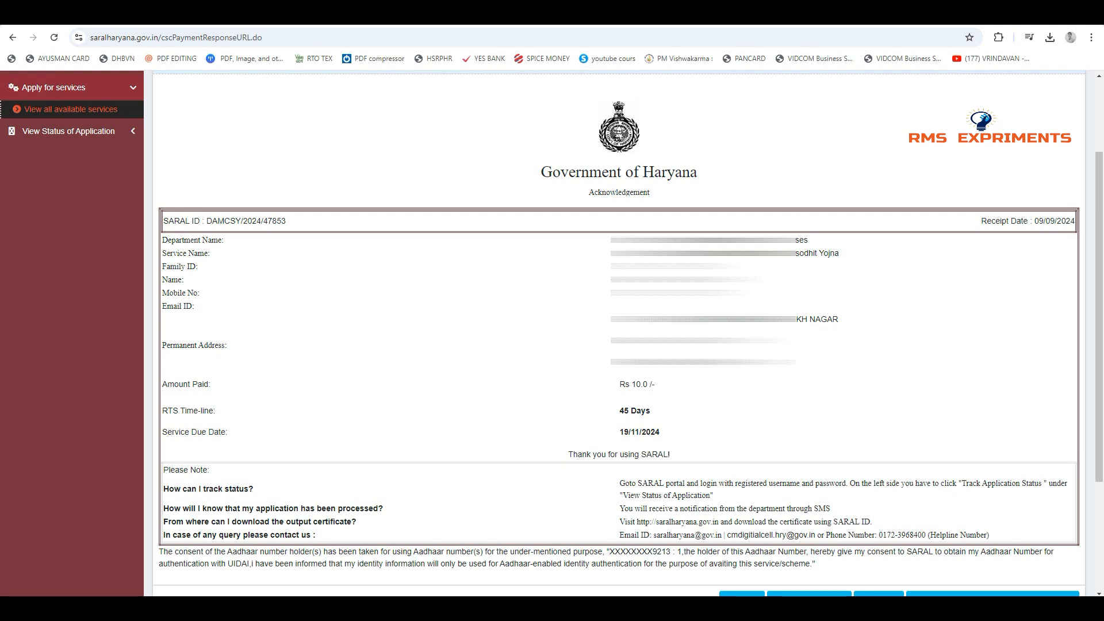
{"action": "scroll", "coordinate": [619, 333], "scroll_direction": "down", "scroll_amount": 1}
{"action": "left_click", "coordinate": [809, 544]}
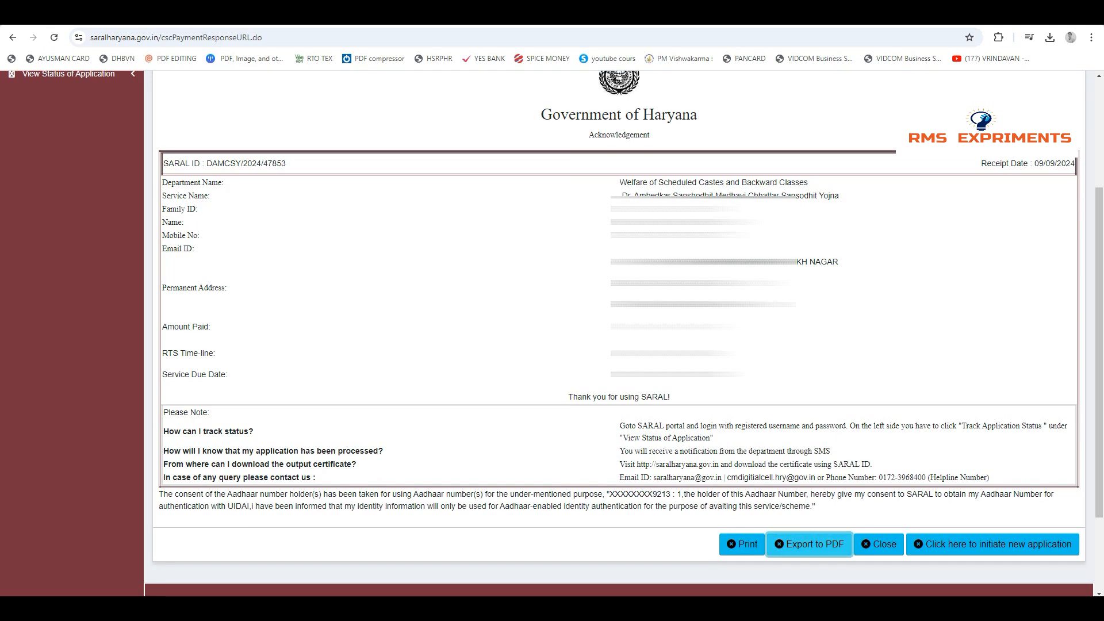